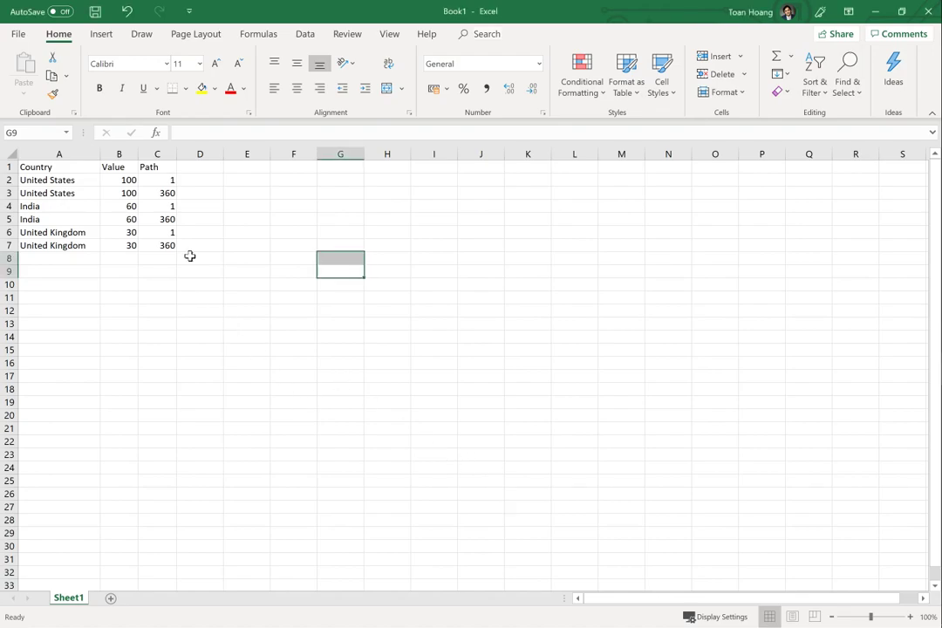
# Examine the Country, Value and Path rows of the source table in A1:C7.
pyautogui.moveTo(44, 167); pyautogui.dragTo(157, 244)
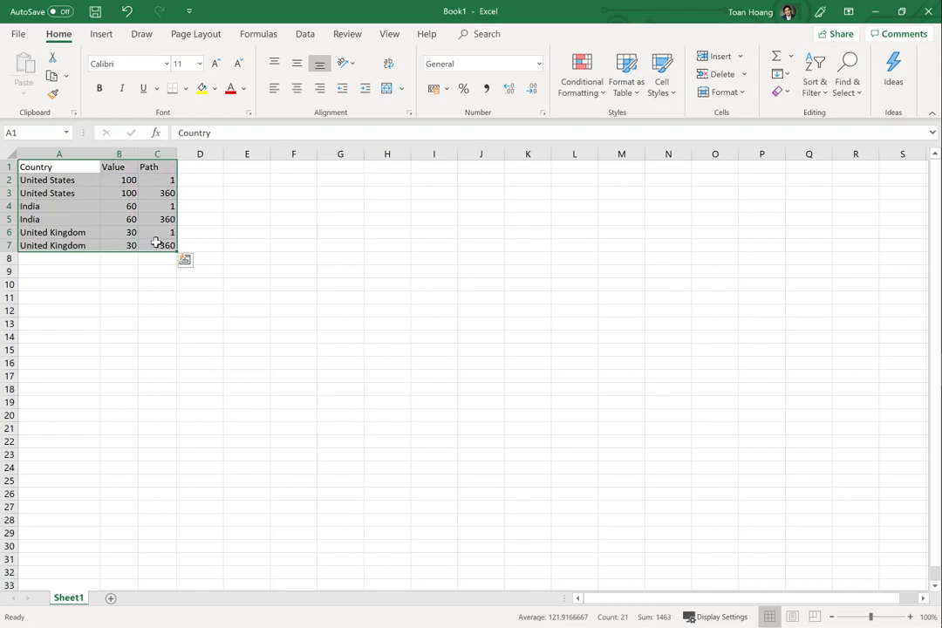
pyautogui.click(157, 324)
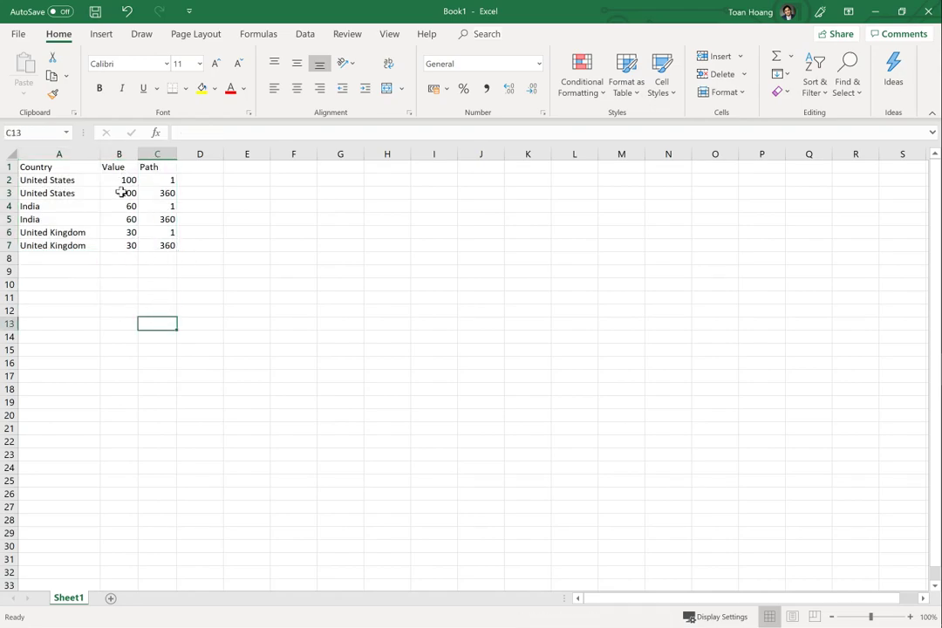
pyautogui.moveTo(122, 191); pyautogui.dragTo(48, 183)
pyautogui.click(203, 192)
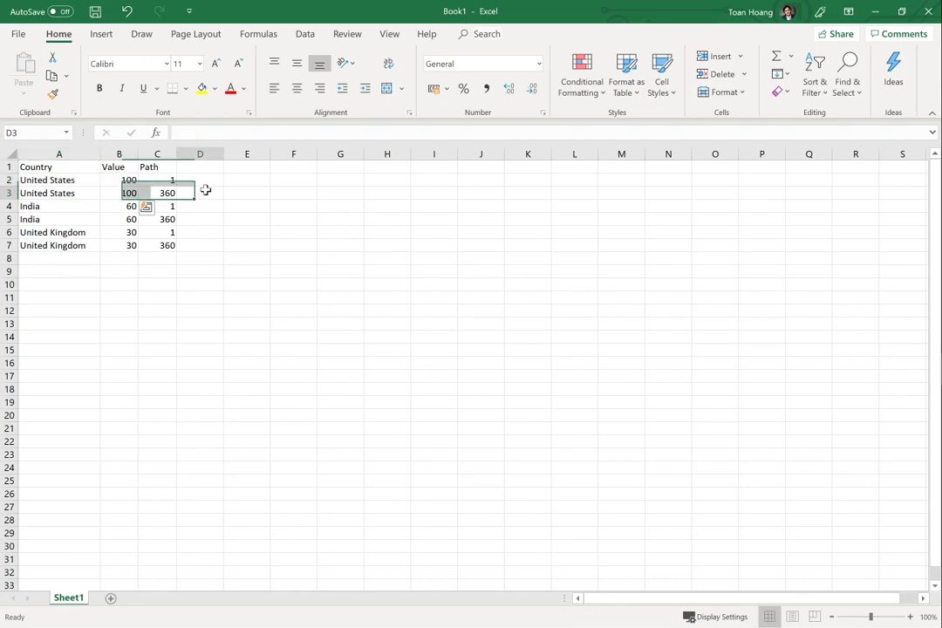
pyautogui.moveTo(166, 179); pyautogui.dragTo(46, 192)
pyautogui.click(169, 298)
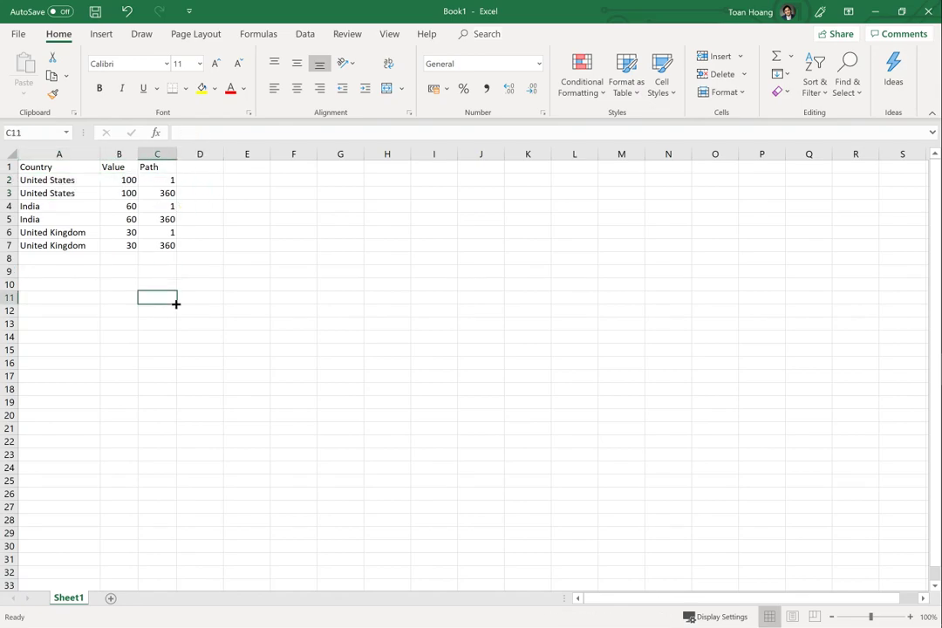
pyautogui.moveTo(122, 179); pyautogui.dragTo(121, 253)
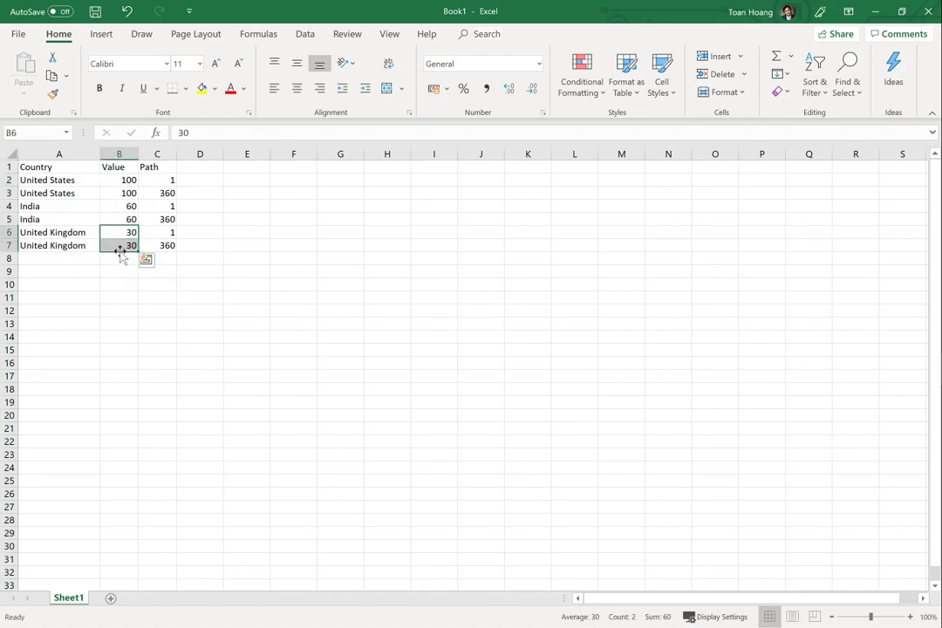
pyautogui.click(78, 234)
pyautogui.click(80, 246)
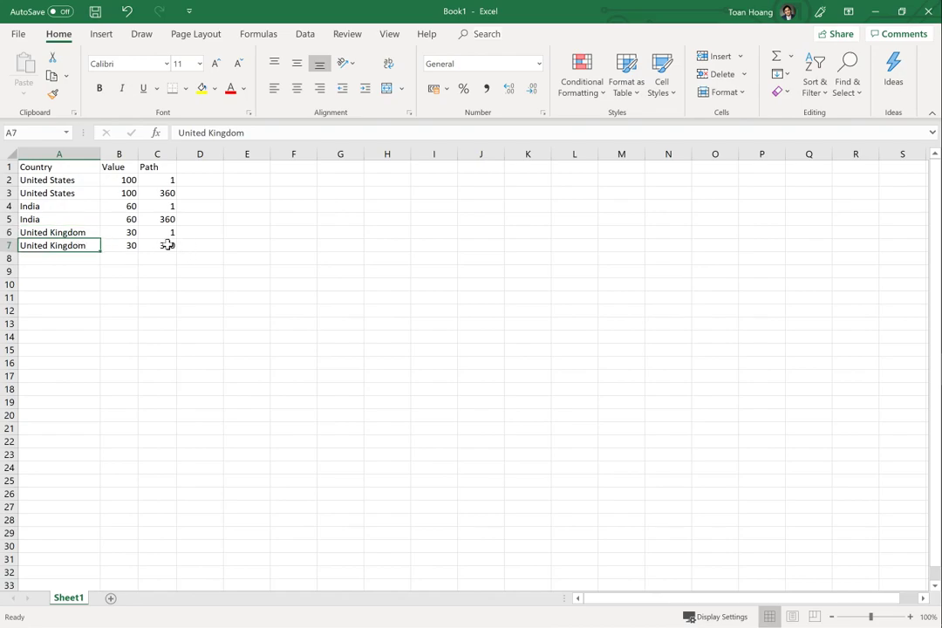
pyautogui.moveTo(167, 245); pyautogui.dragTo(42, 165)
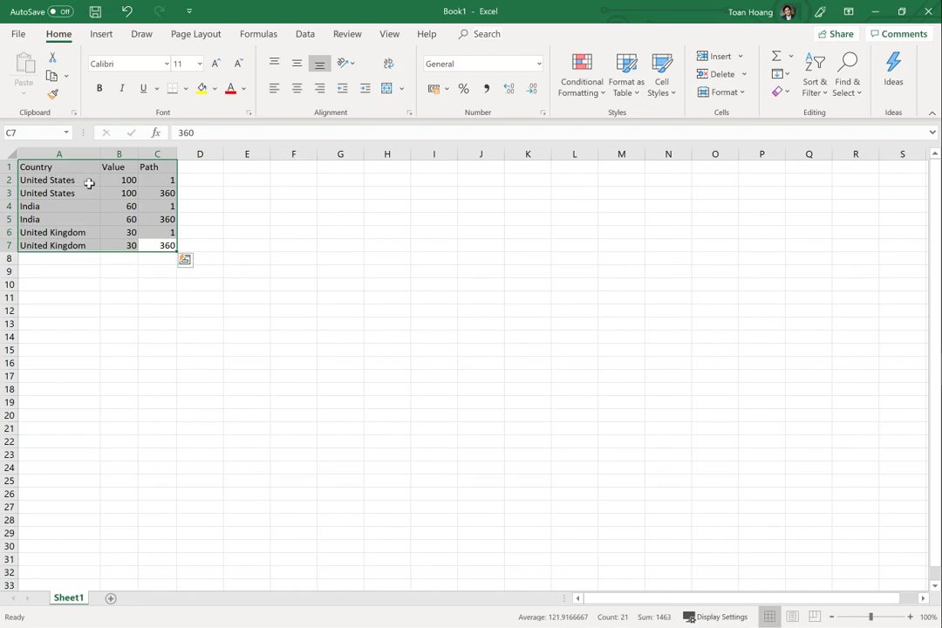
pyautogui.click(269, 233)
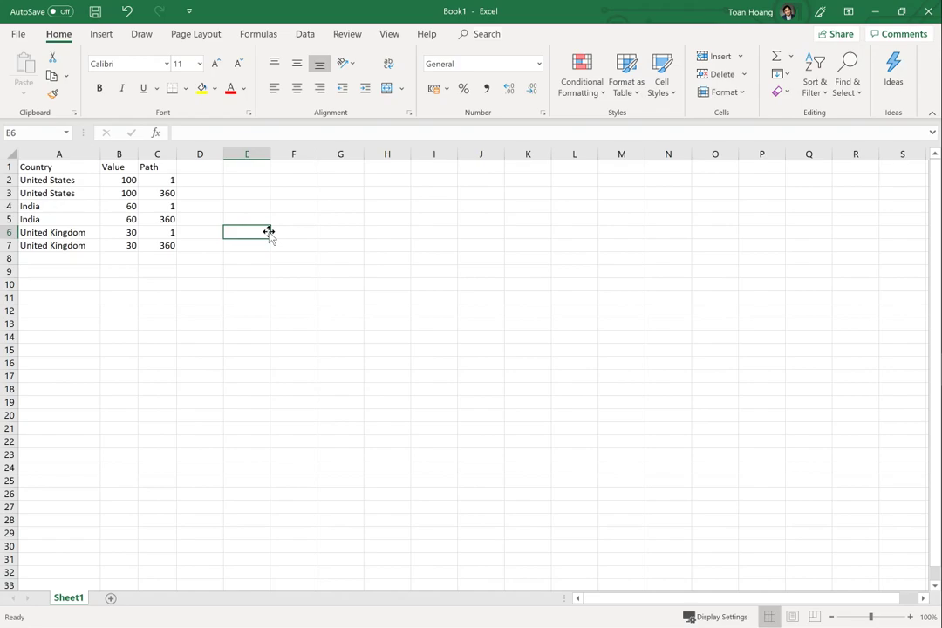
# Copy the table in A1:C7 into Tableau as a new data source and clear the automatically generated sheet.
pyautogui.moveTo(166, 245); pyautogui.dragTo(33, 166)
pyautogui.rightClick(64, 180)
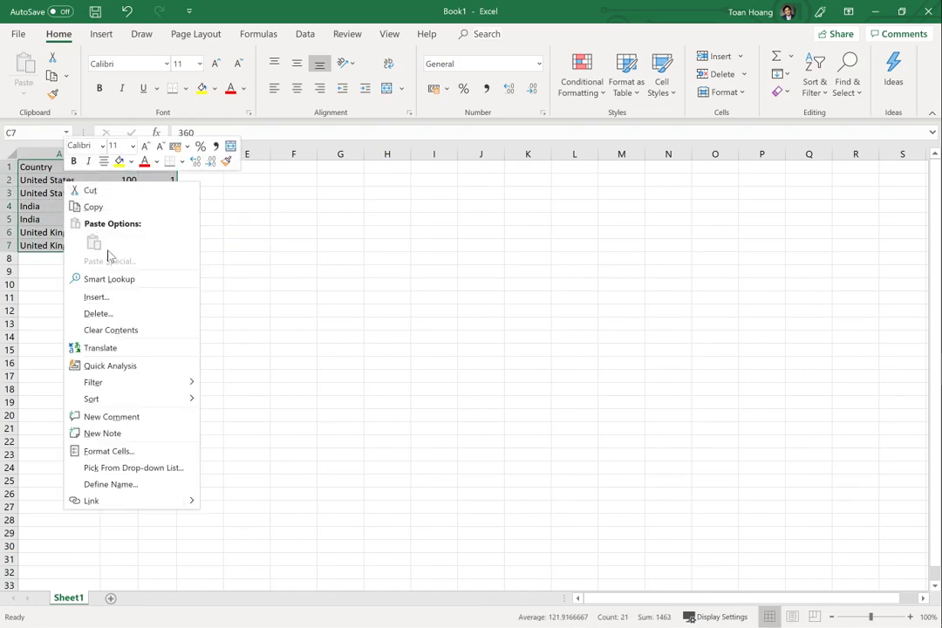
pyautogui.click(100, 207)
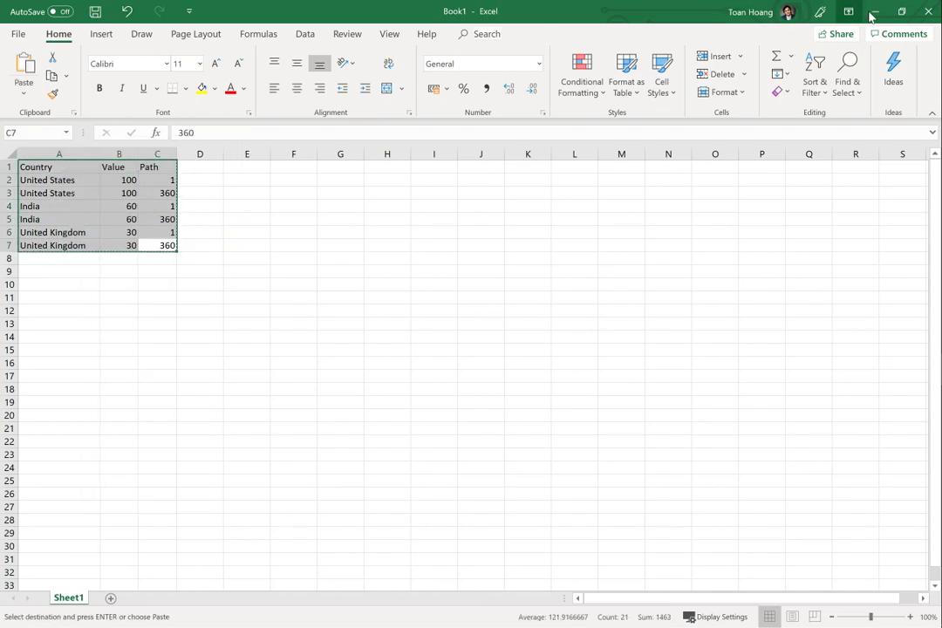
pyautogui.click(873, 12)
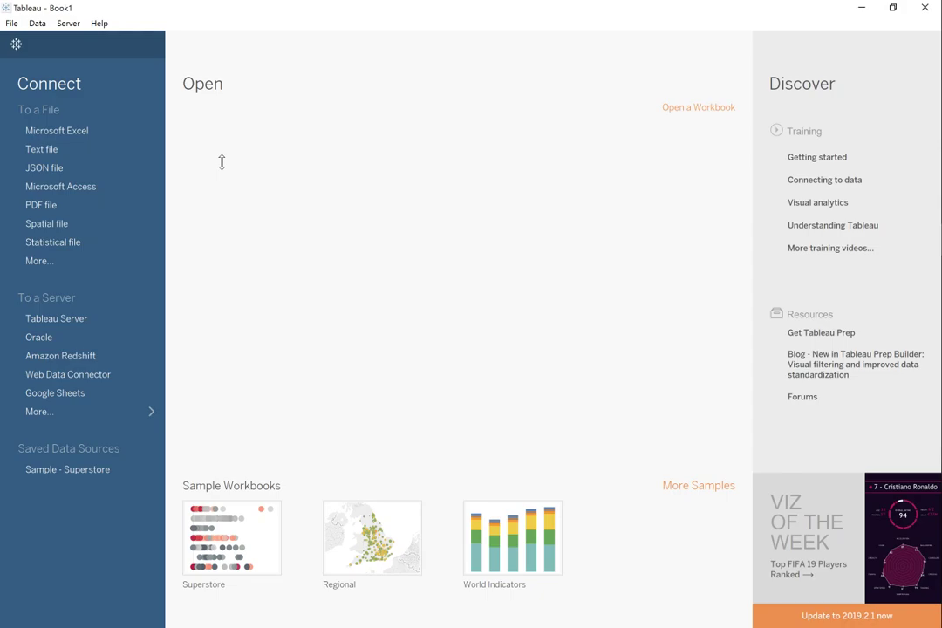
pyautogui.hotkey('ctrl', 'v')
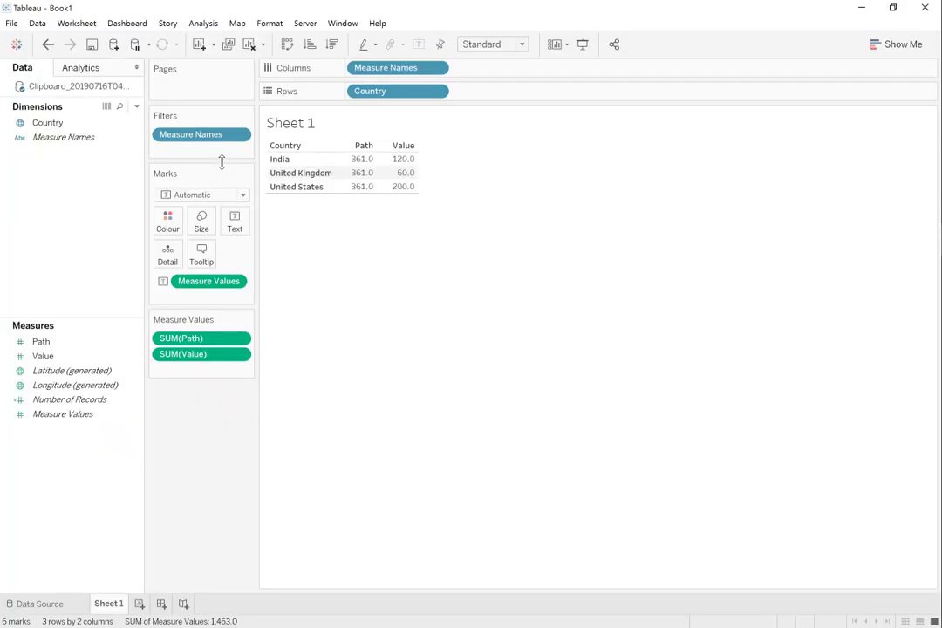
pyautogui.click(251, 46)
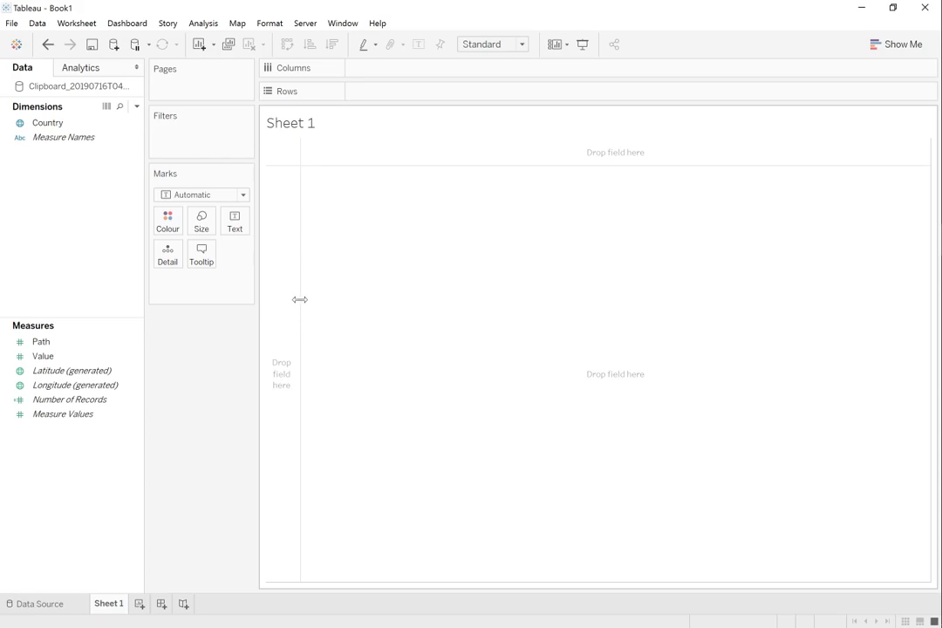
# Create bins from the Path measure with a bin size of 1, named Path (bin).
pyautogui.click(39, 342)
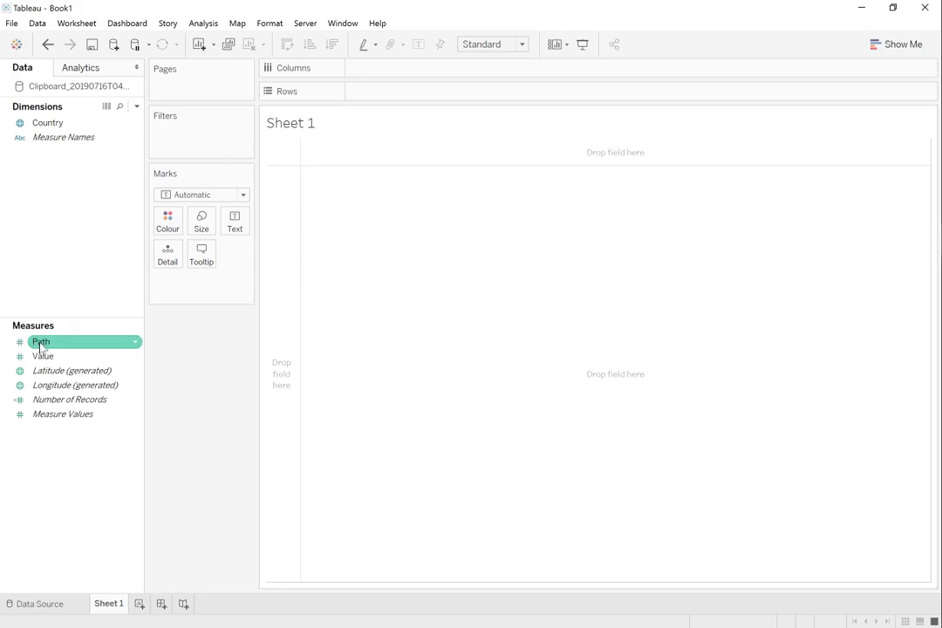
pyautogui.rightClick(40, 345)
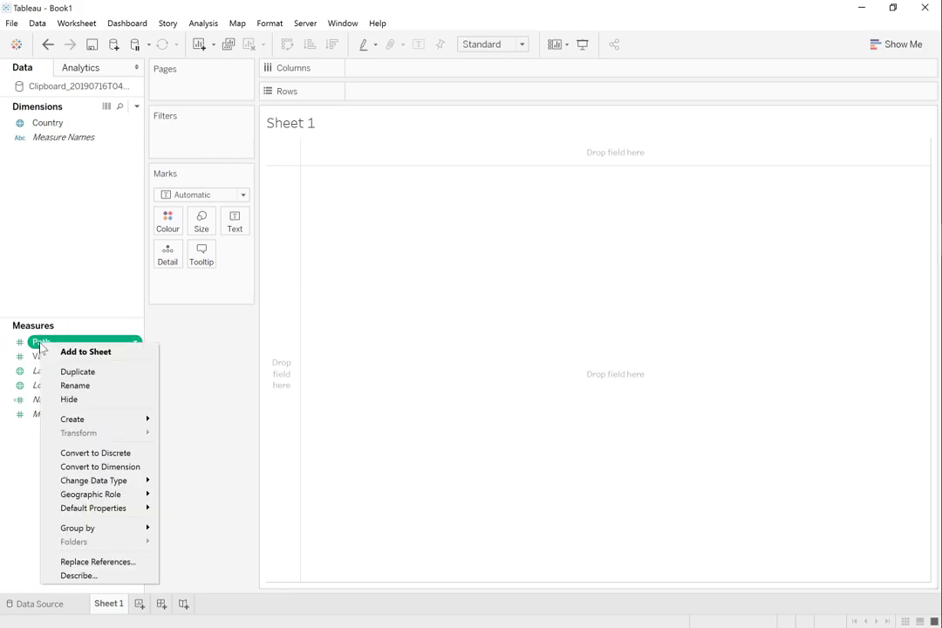
pyautogui.moveTo(105, 423)
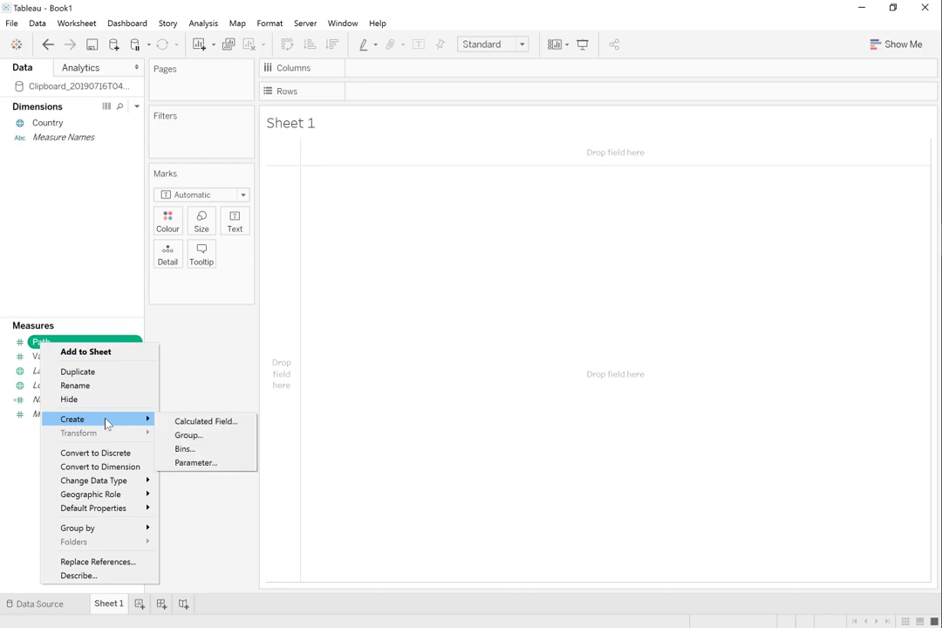
pyautogui.click(184, 449)
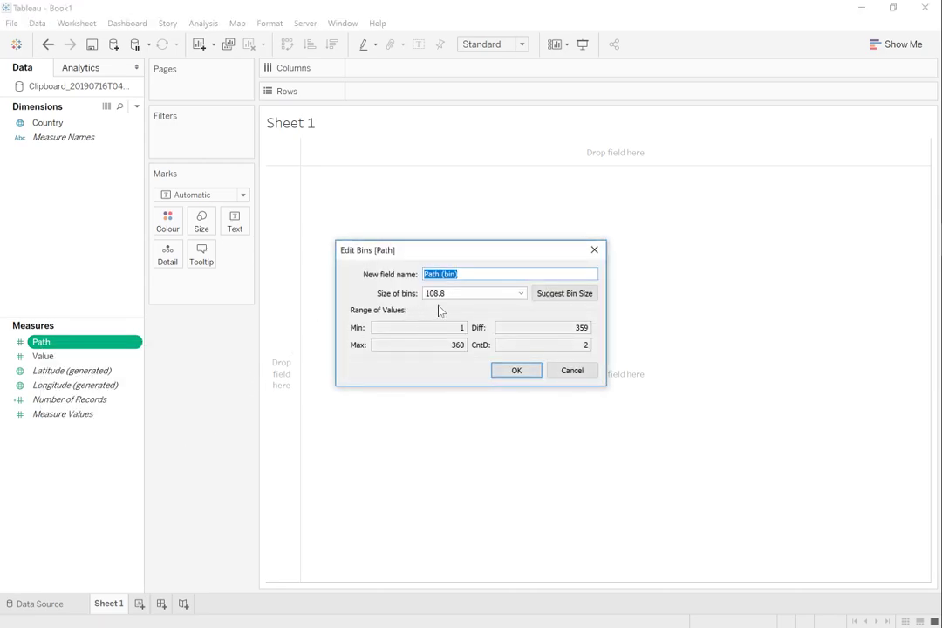
pyautogui.doubleClick(454, 295)
pyautogui.write('1')
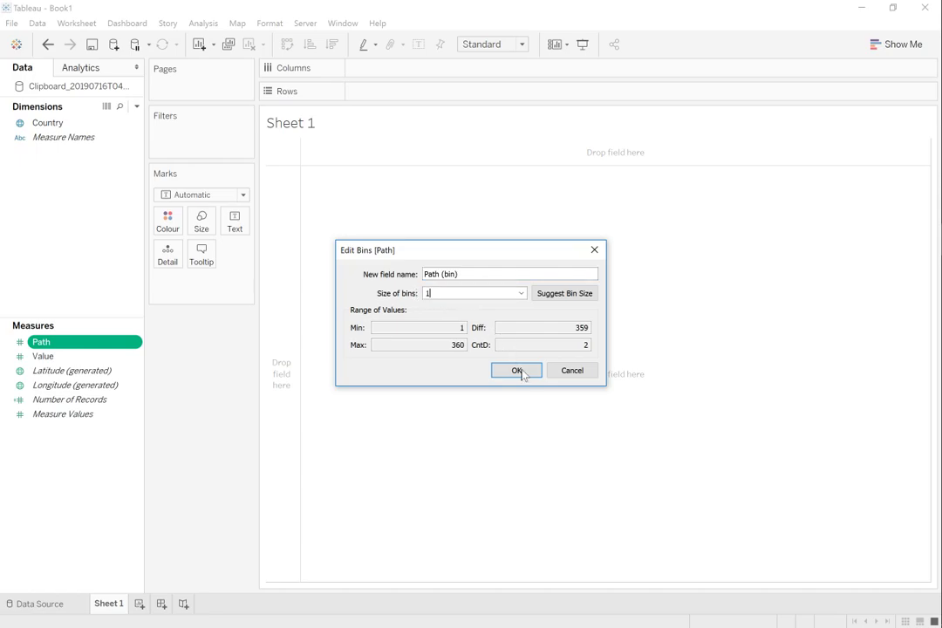
pyautogui.click(516, 371)
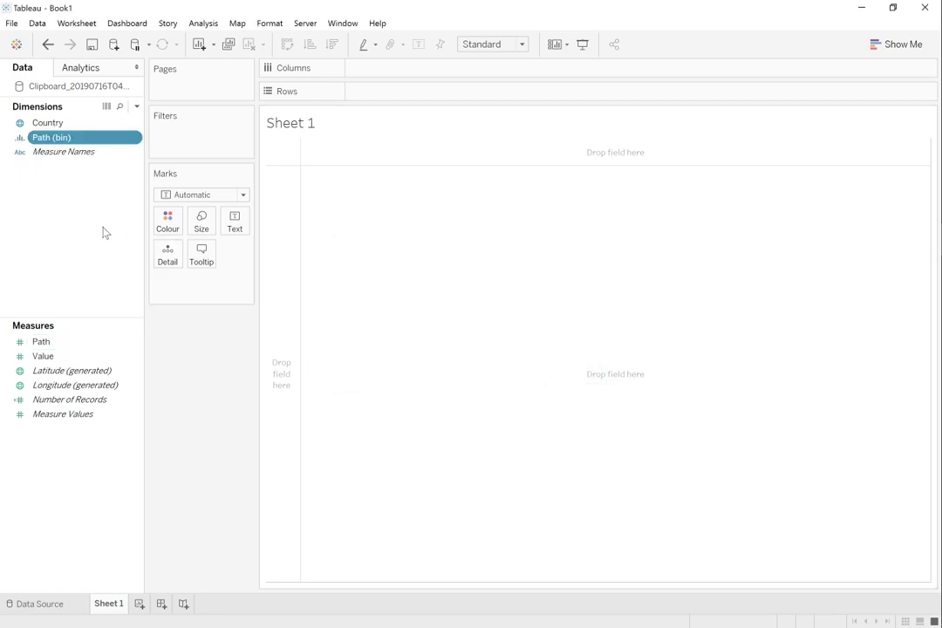
# Create a calculated field named Index with the formula INDEX()-1.
pyautogui.rightClick(73, 226)
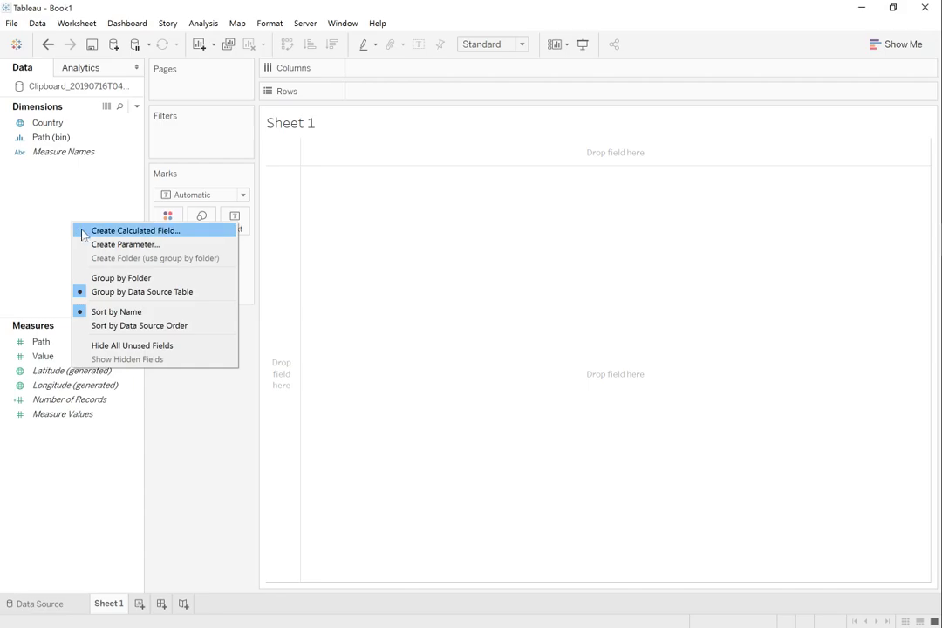
pyautogui.click(83, 231)
pyautogui.write('Index')
pyautogui.press('Tab')
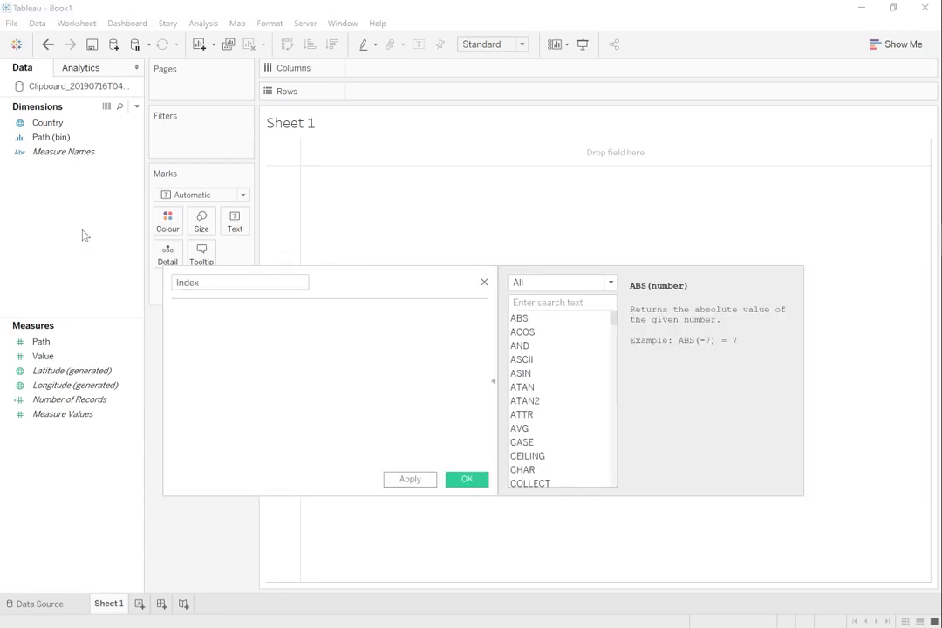
pyautogui.write('Inde')
pyautogui.press('Return')
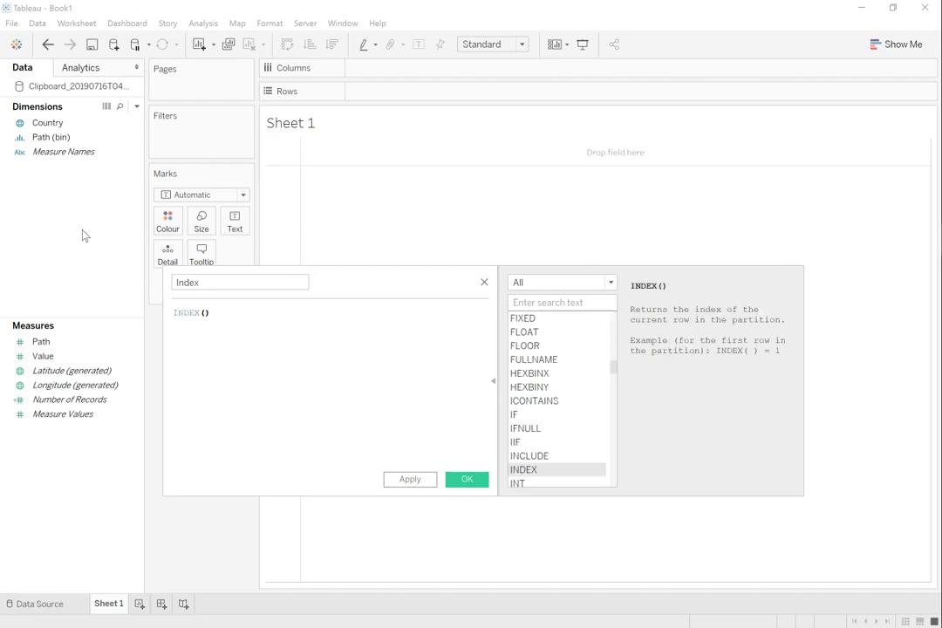
pyautogui.write('=1')
pyautogui.click(410, 480)
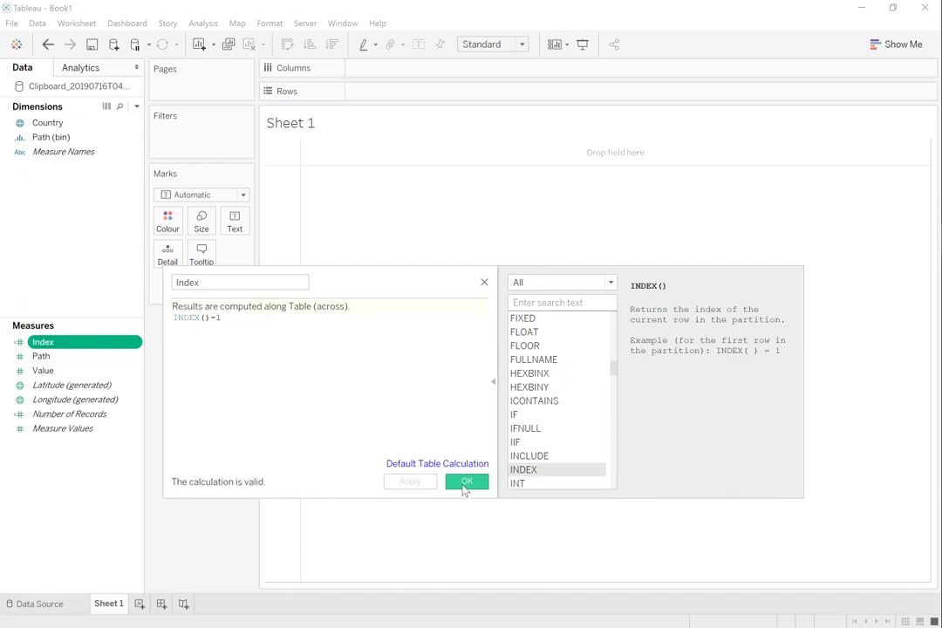
pyautogui.click(463, 485)
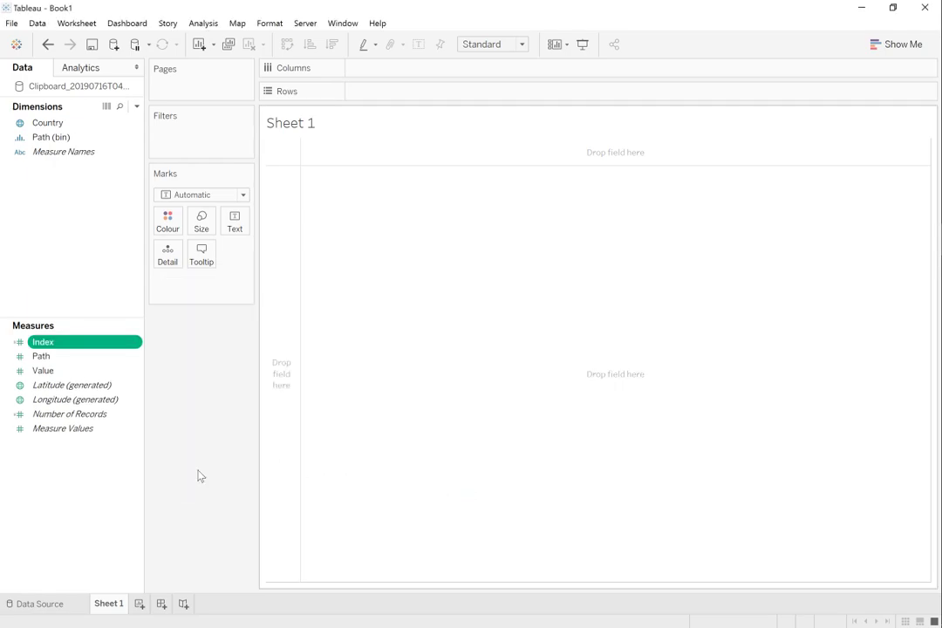
# Create a calculated field named X with the formula SIN(RADIANS([Index])).
pyautogui.click(79, 473)
pyautogui.rightClick(70, 472)
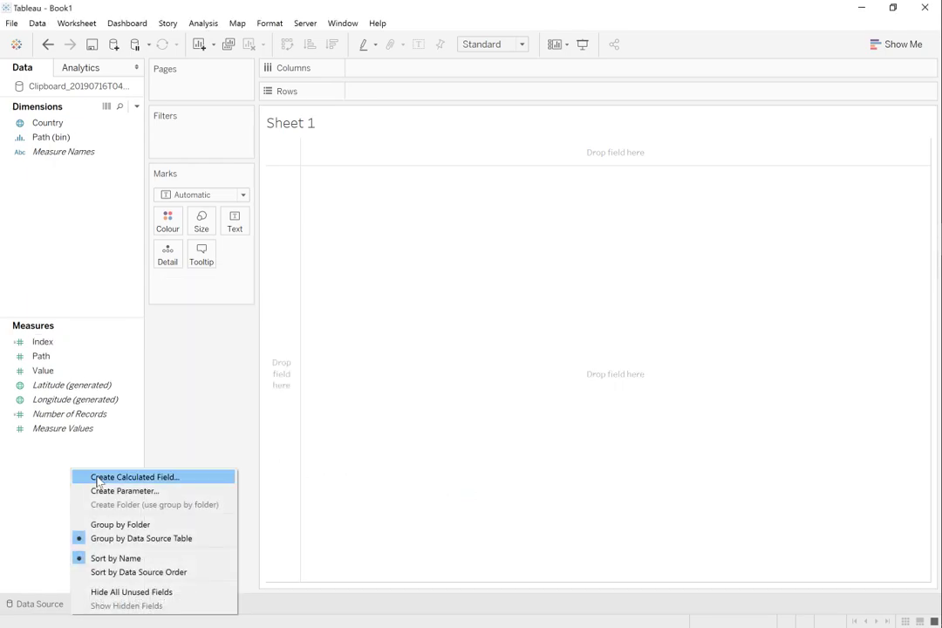
pyautogui.click(101, 479)
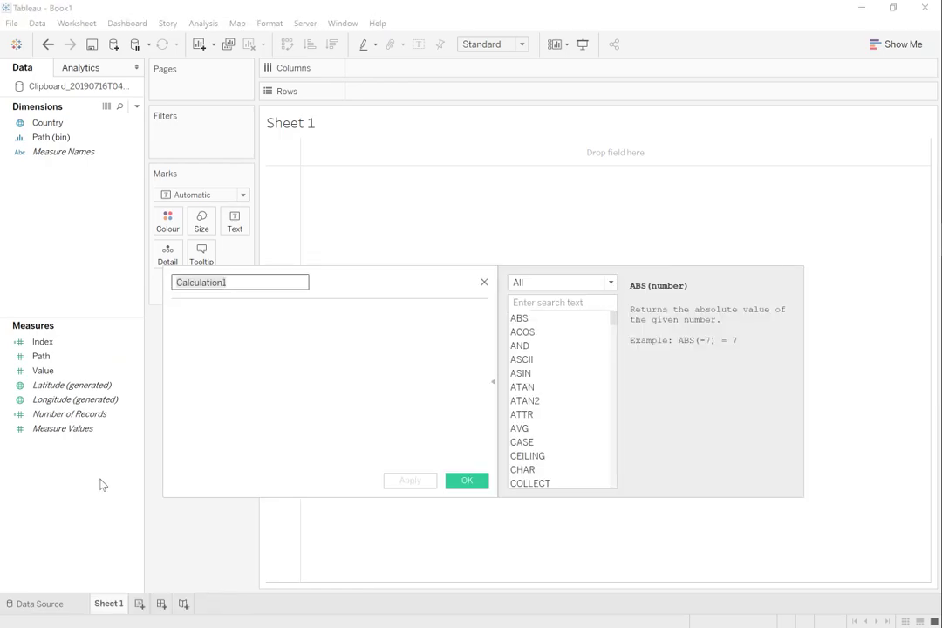
pyautogui.write('X')
pyautogui.press('Tab')
pyautogui.write('S')
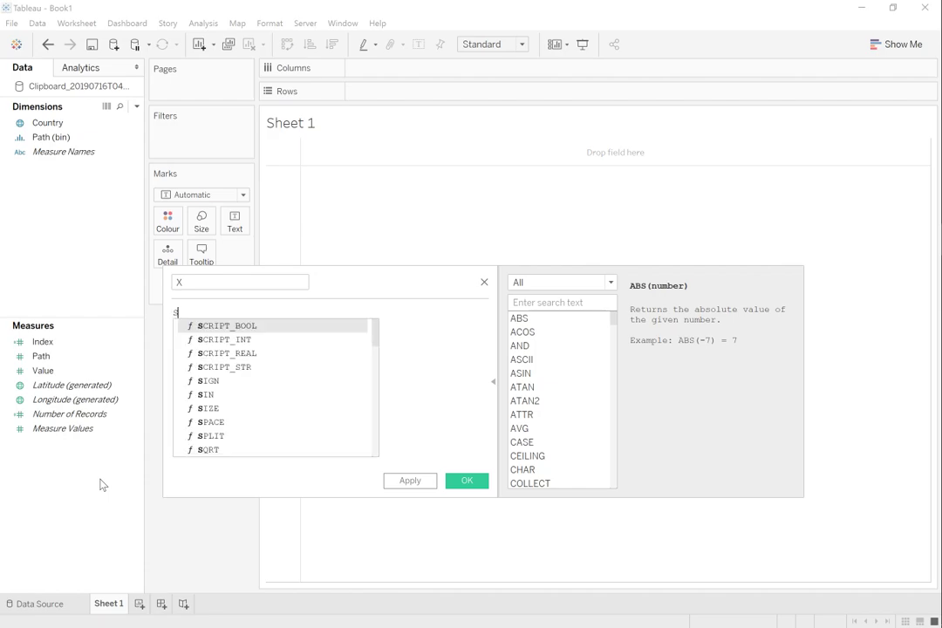
pyautogui.write('IN(ra')
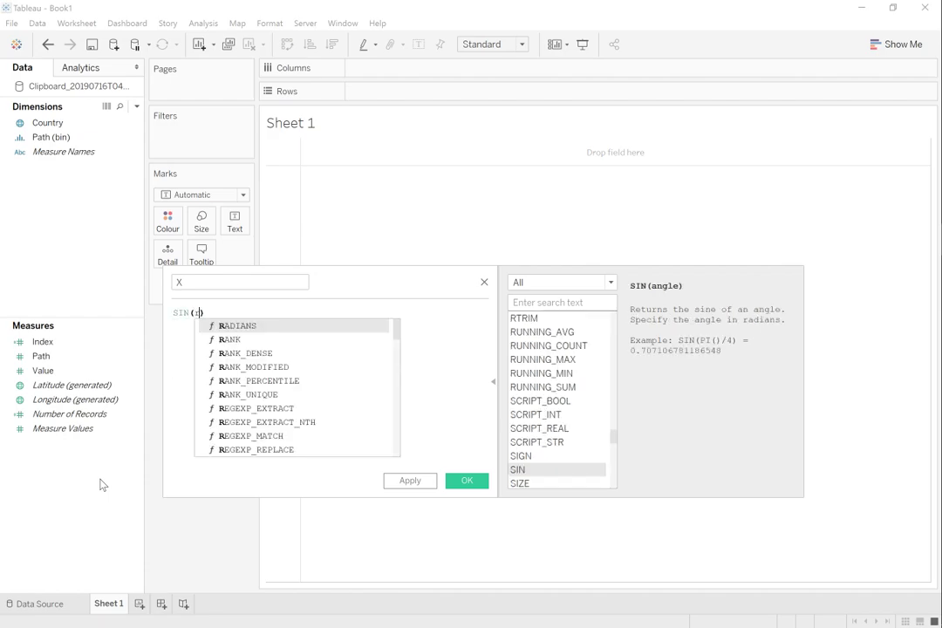
pyautogui.press('Return')
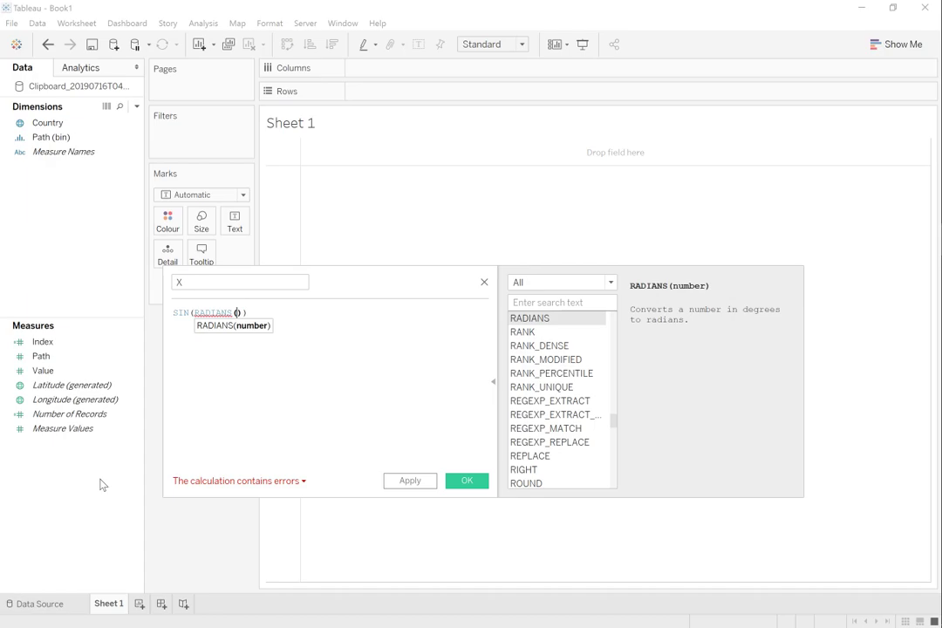
pyautogui.write('inde')
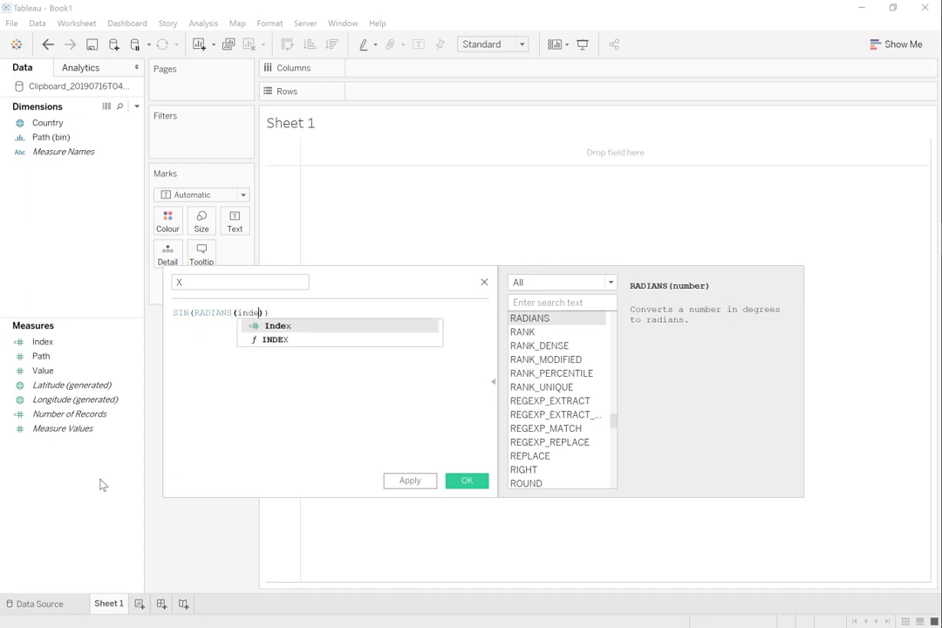
pyautogui.press('Return')
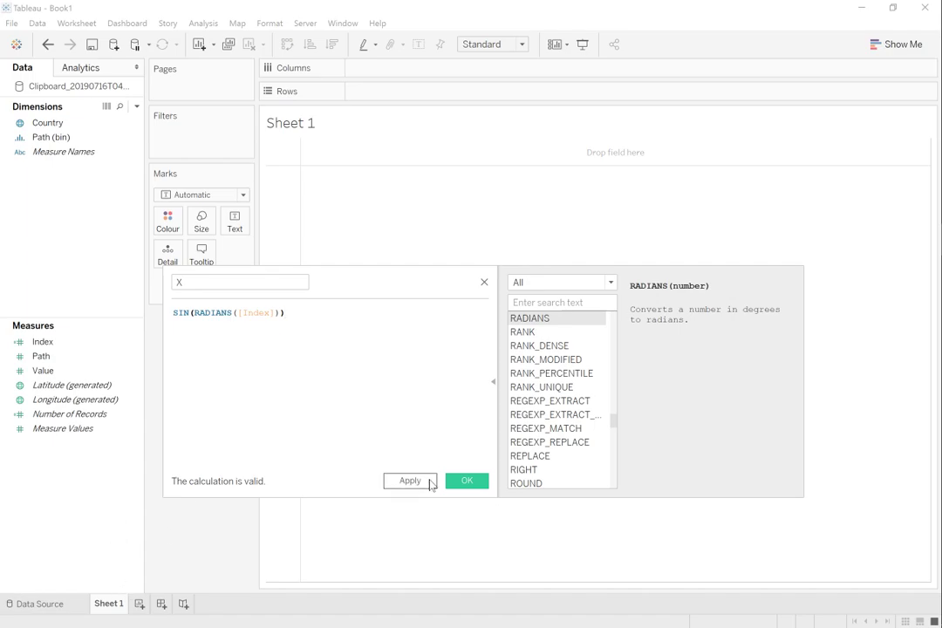
pyautogui.click(426, 487)
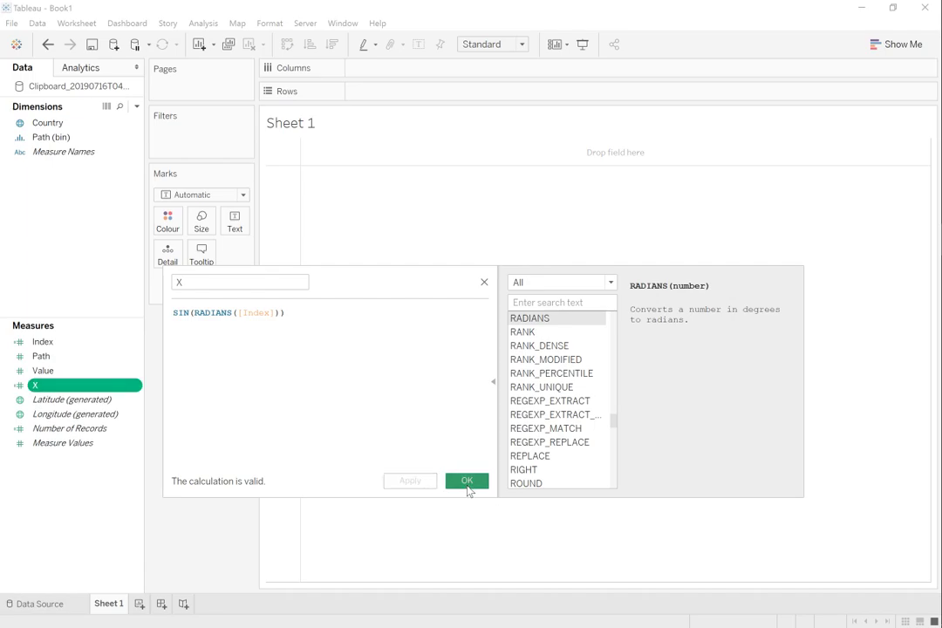
pyautogui.click(467, 482)
# Create a calculated field named Y with the formula COS(RADIANS([Index])).
pyautogui.rightClick(70, 483)
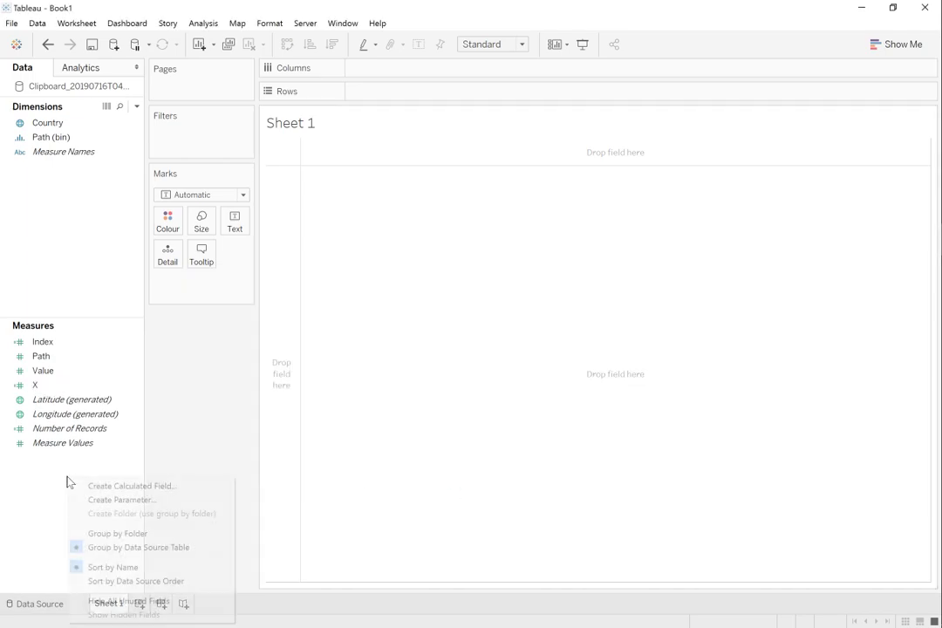
pyautogui.click(83, 486)
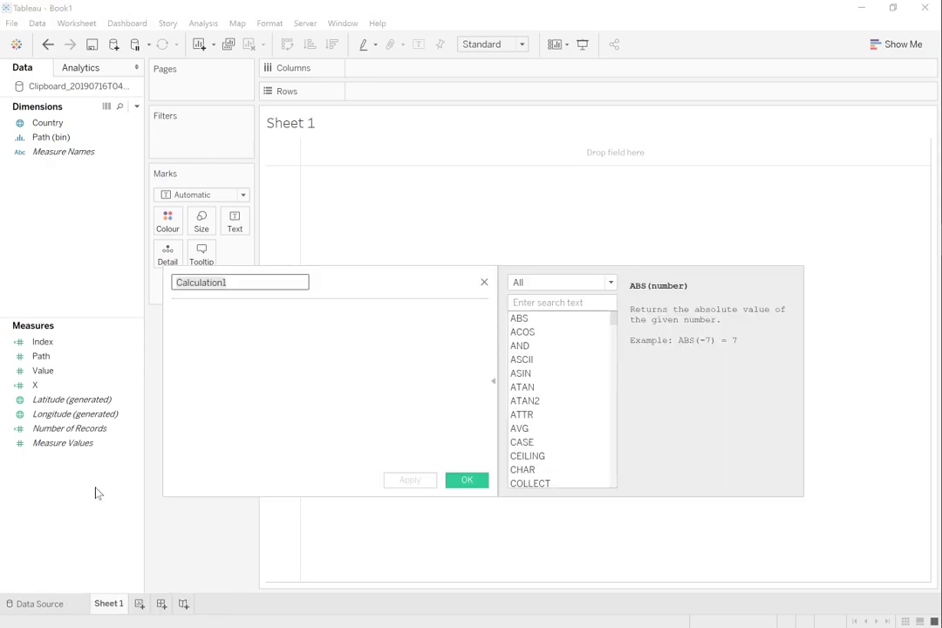
pyautogui.write('Y')
pyautogui.press('Tab')
pyautogui.write('cos')
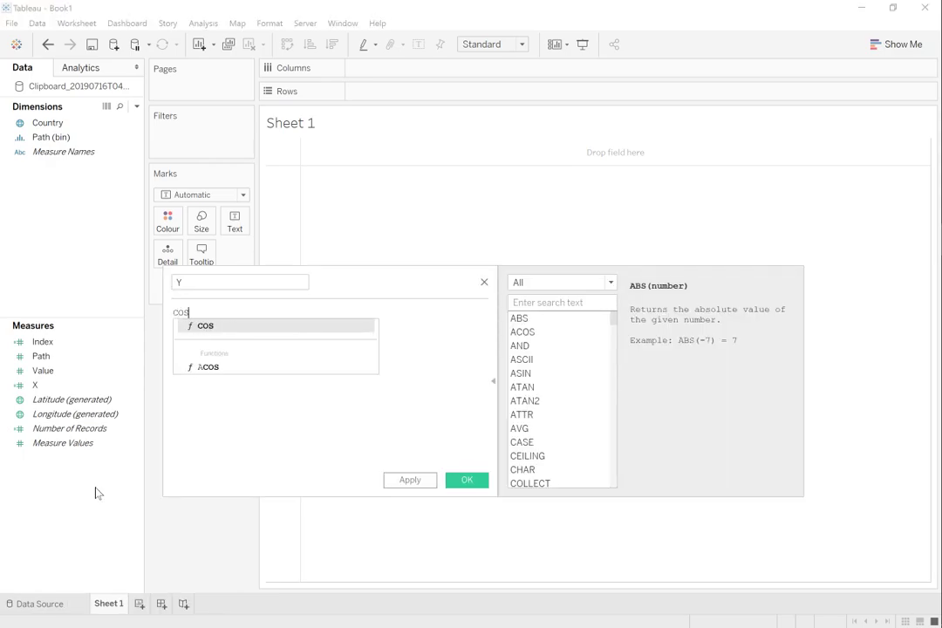
pyautogui.press('Return')
pyautogui.write('ra')
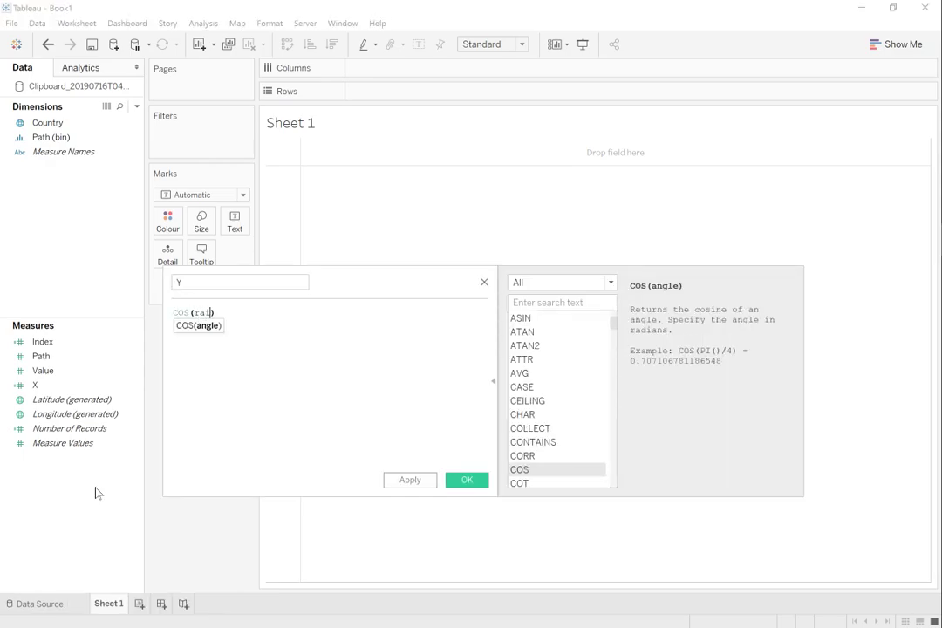
pyautogui.press('Return')
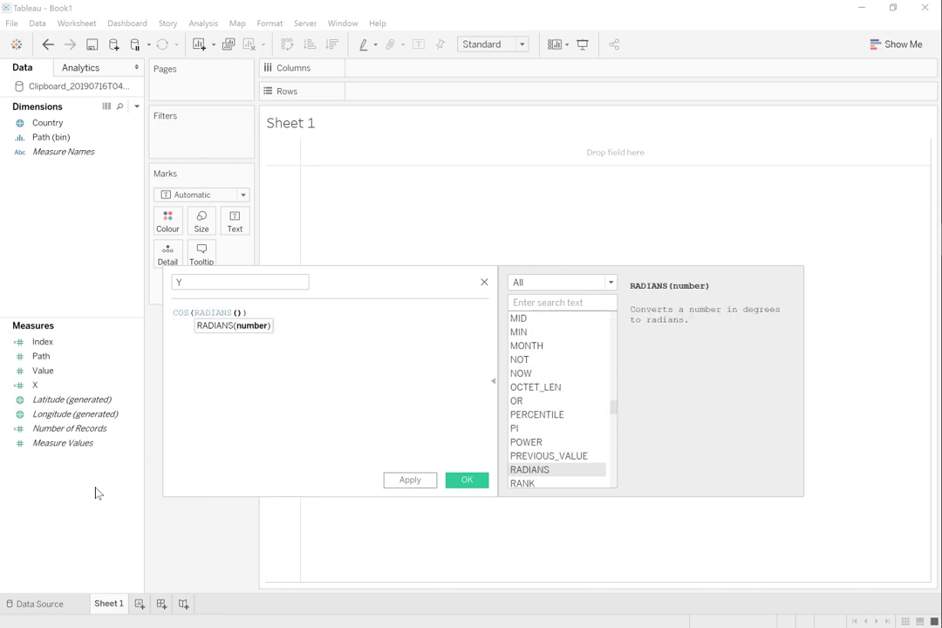
pyautogui.write('In')
pyautogui.press('Return')
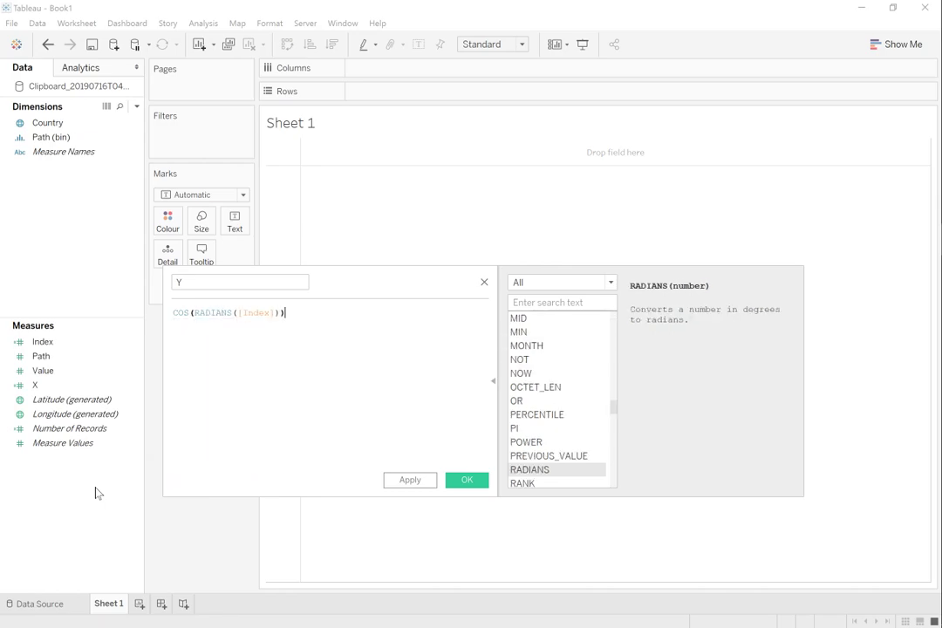
pyautogui.press('End')
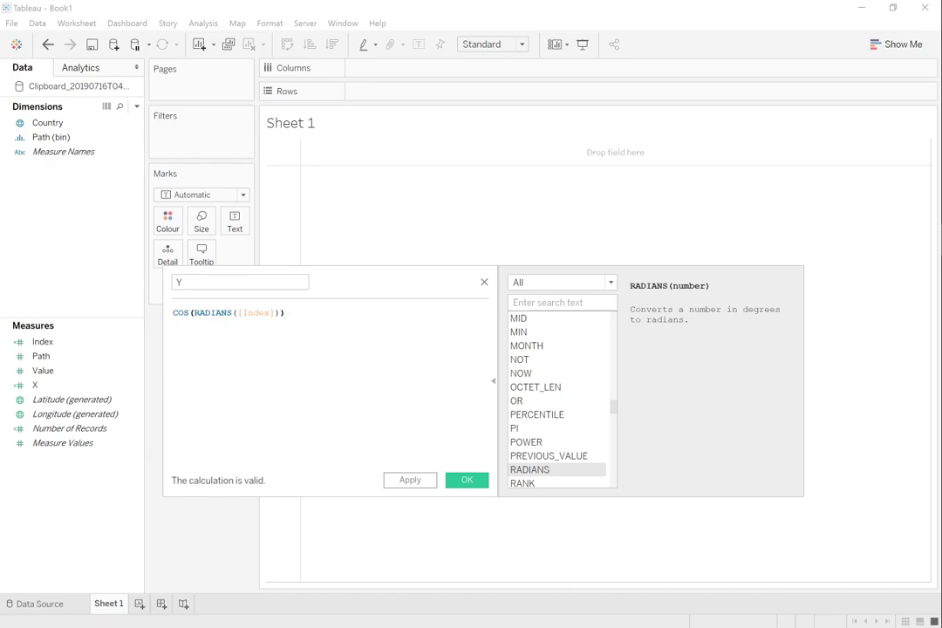
pyautogui.click(476, 484)
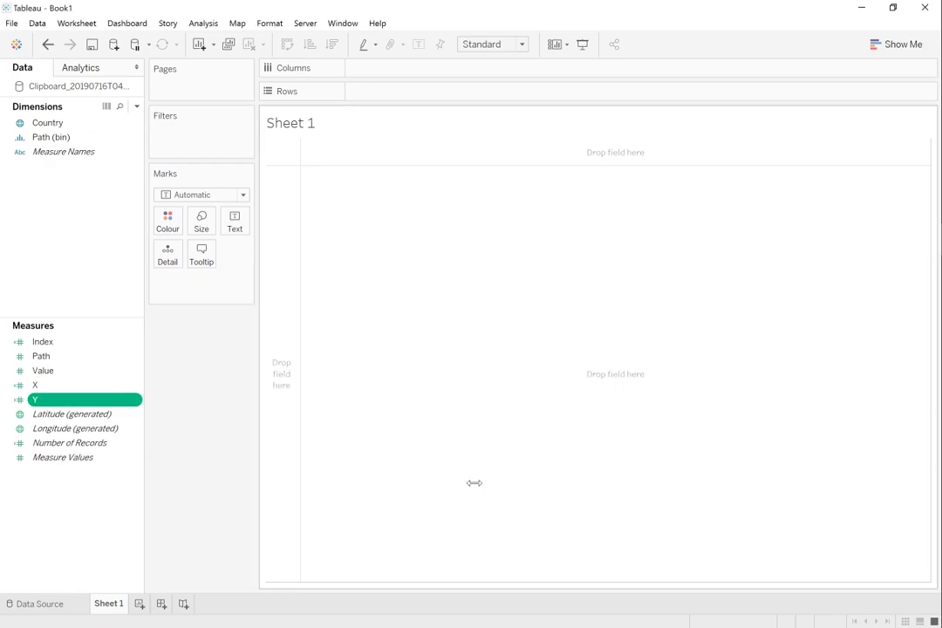
# Place the X measure on Columns and the Y measure on Rows.
pyautogui.click(84, 510)
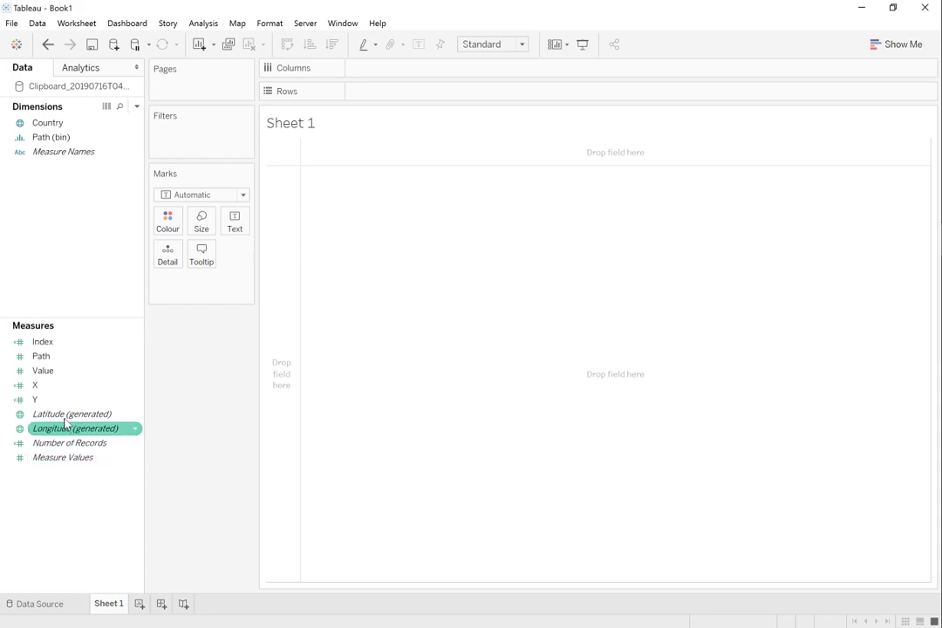
pyautogui.moveTo(59, 390); pyautogui.dragTo(375, 70)
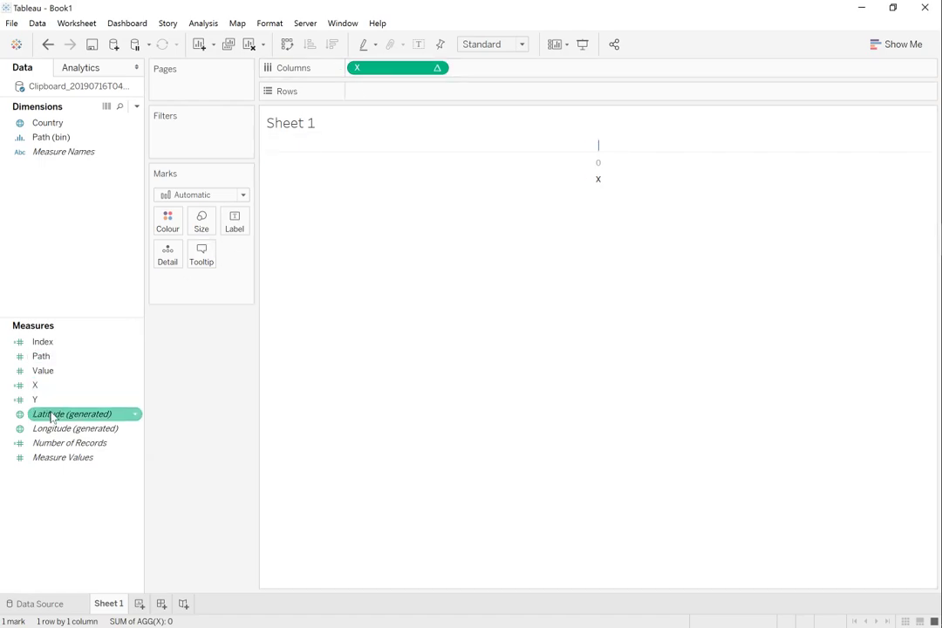
pyautogui.moveTo(63, 399); pyautogui.dragTo(411, 93)
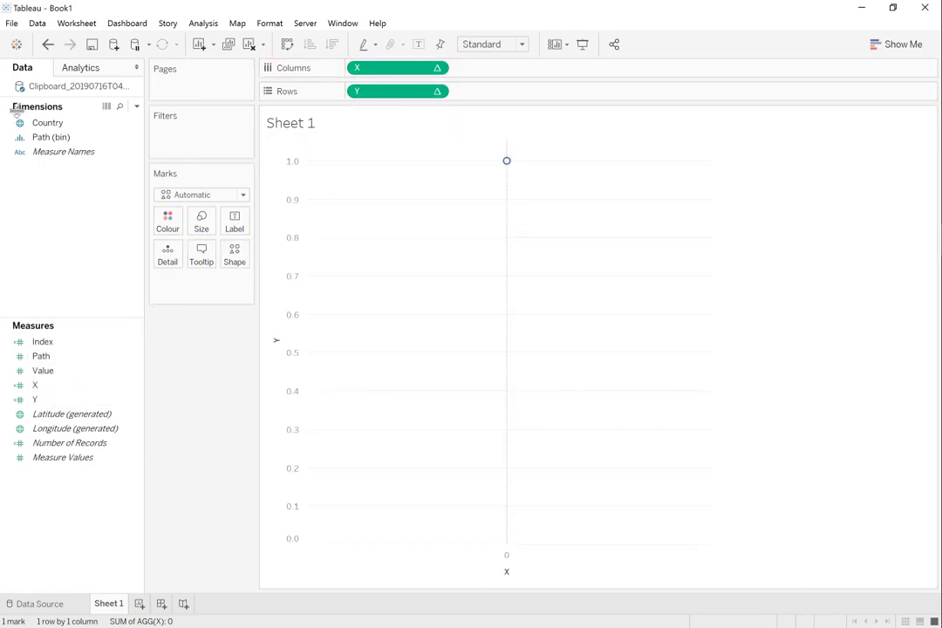
# Set the mark type to Circle and add Path (bin) to Detail.
pyautogui.click(222, 196)
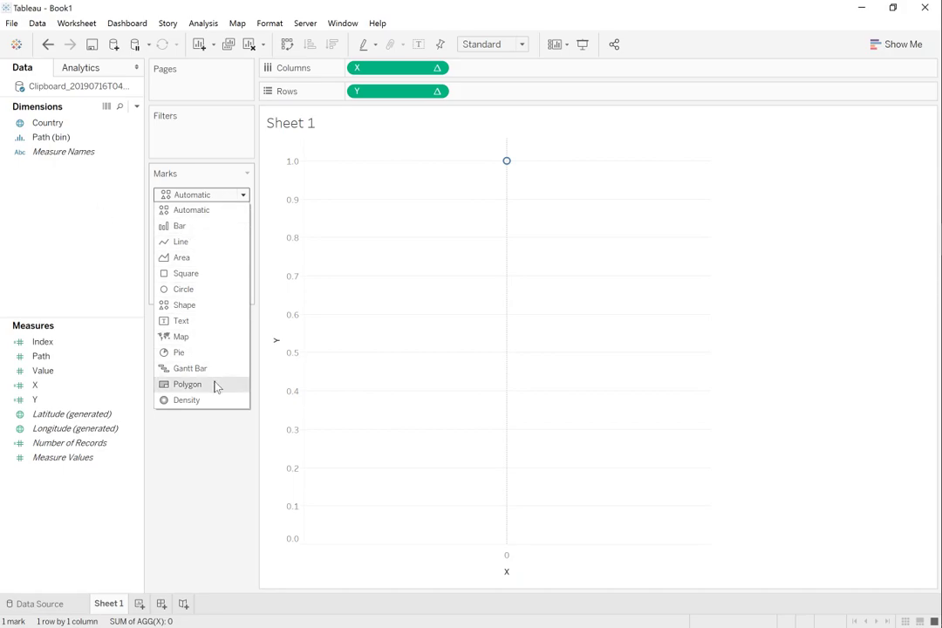
pyautogui.click(209, 291)
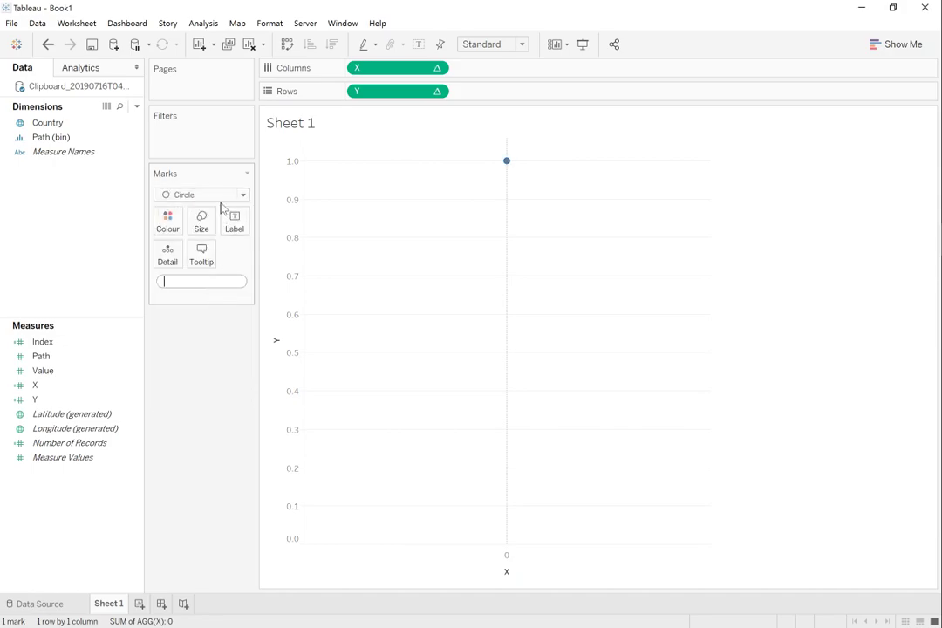
pyautogui.click(43, 140)
pyautogui.moveTo(44, 140); pyautogui.dragTo(161, 262)
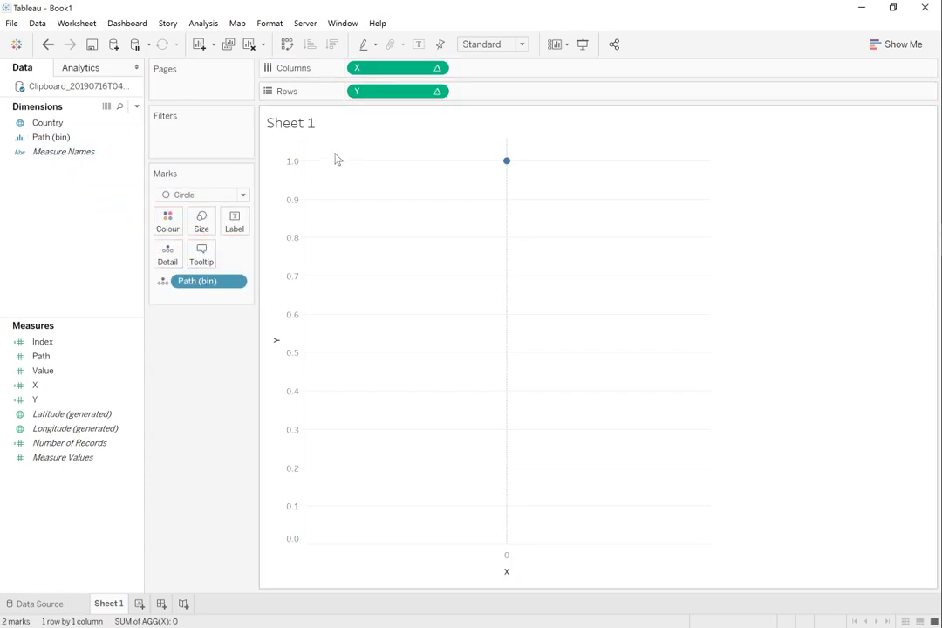
# Set both X on Columns and Y on Rows to compute using Path (bin).
pyautogui.rightClick(389, 73)
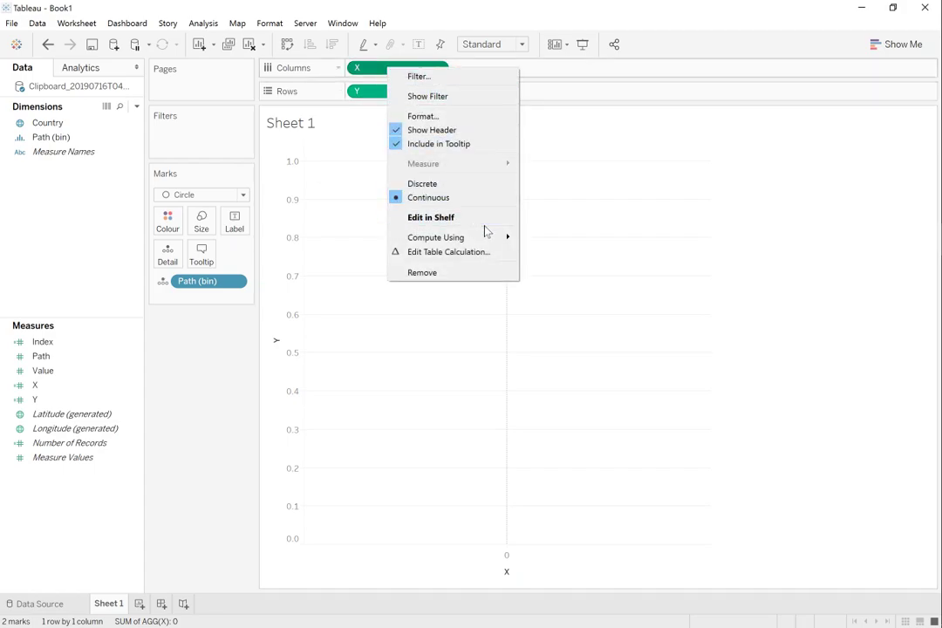
pyautogui.moveTo(481, 243)
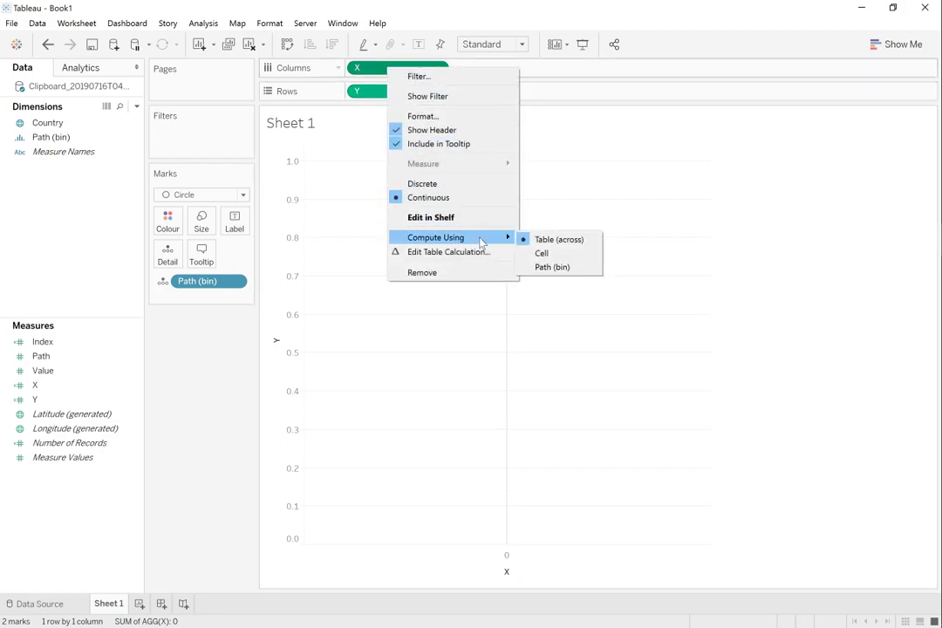
pyautogui.click(558, 267)
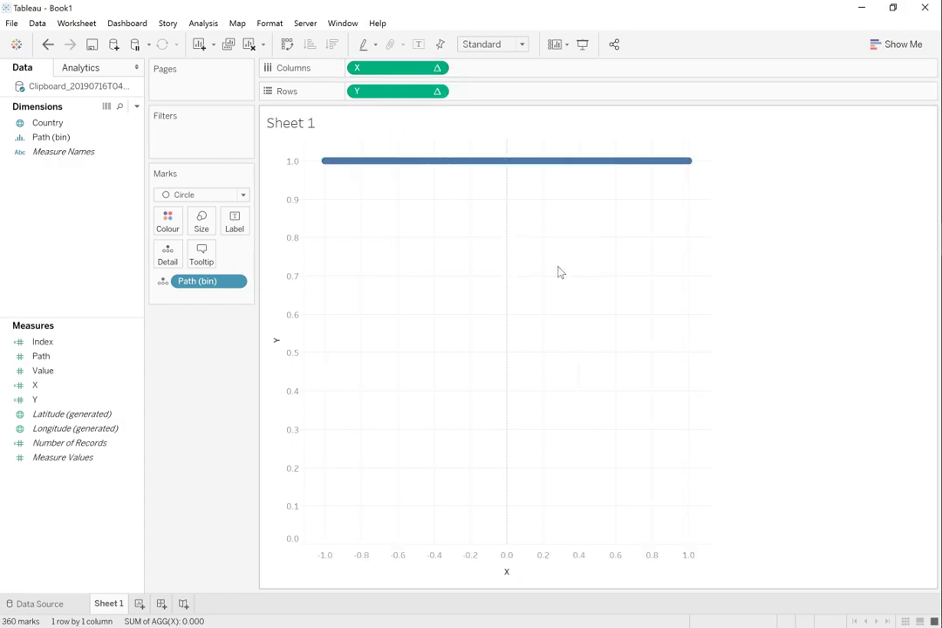
pyautogui.rightClick(385, 94)
pyautogui.moveTo(456, 263)
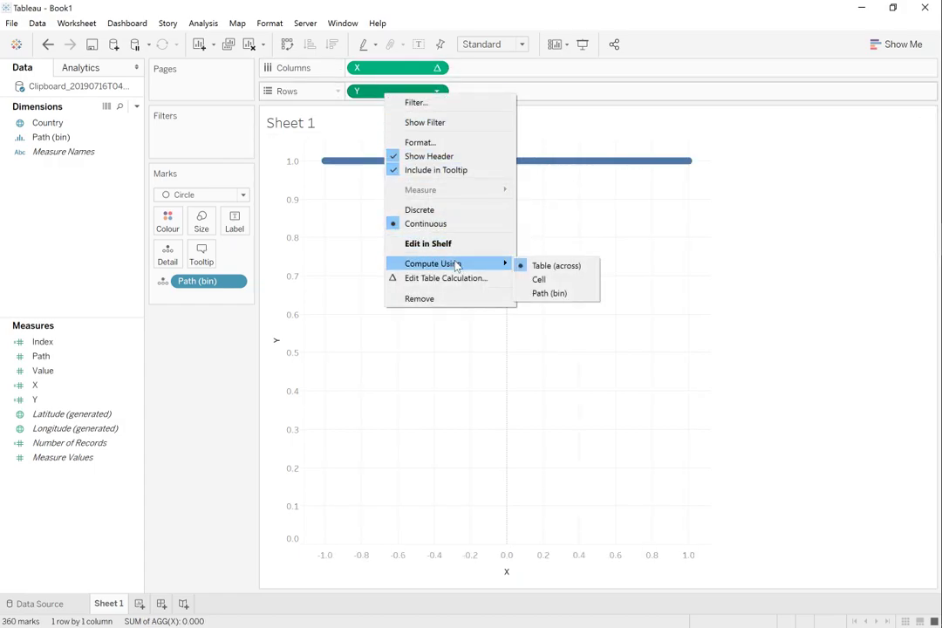
pyautogui.click(549, 294)
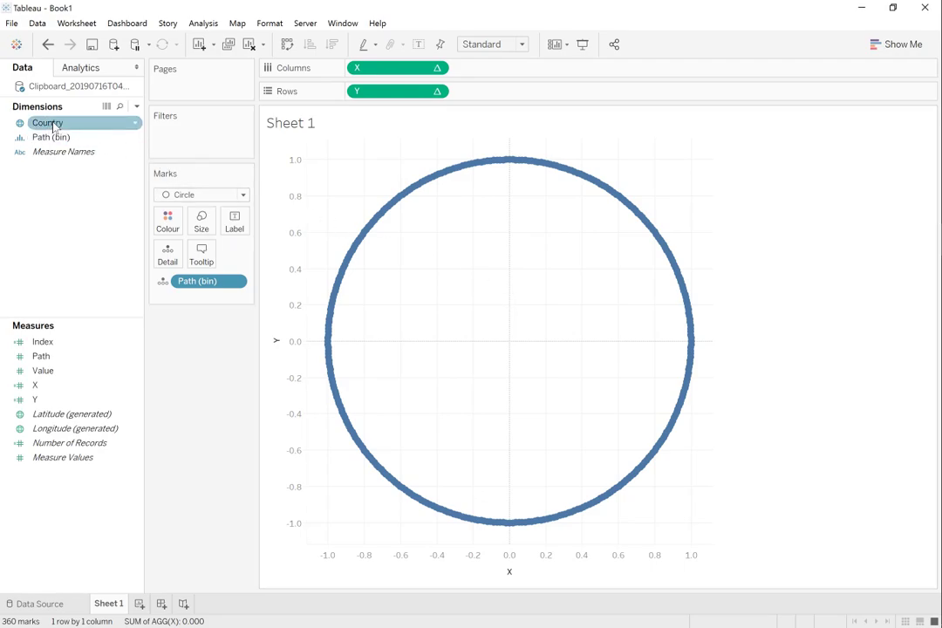
# Colour the marks by Country and highlight United Kingdom, United States and India in turn from the colour legend.
pyautogui.moveTo(50, 129); pyautogui.dragTo(168, 223)
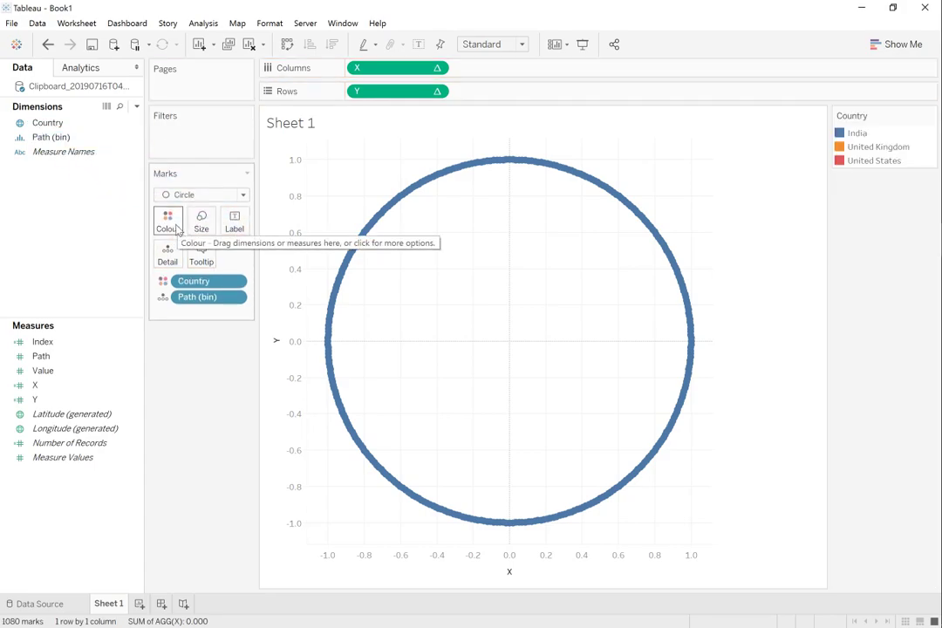
pyautogui.click(870, 148)
pyautogui.click(876, 159)
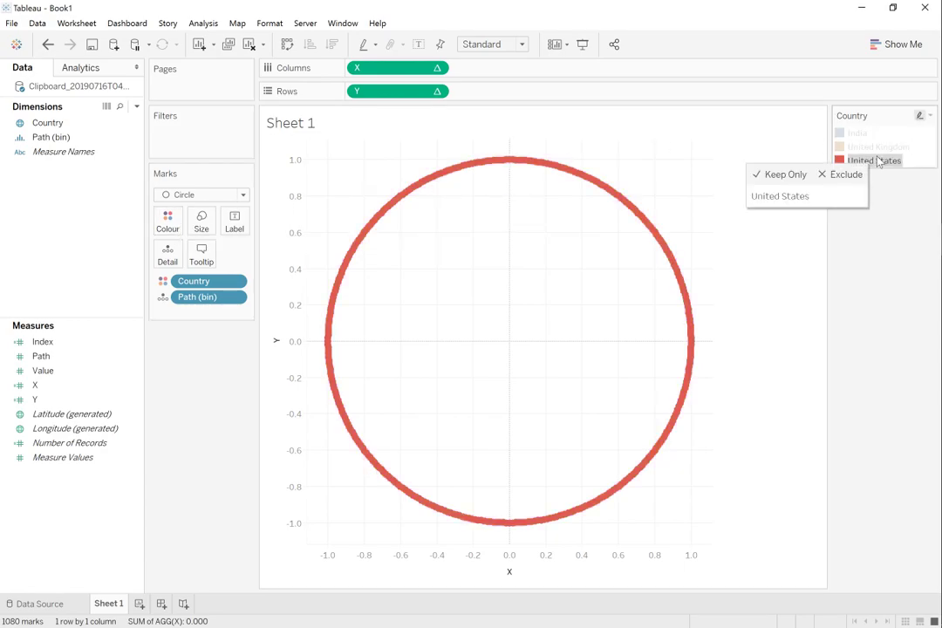
pyautogui.click(880, 148)
pyautogui.click(859, 134)
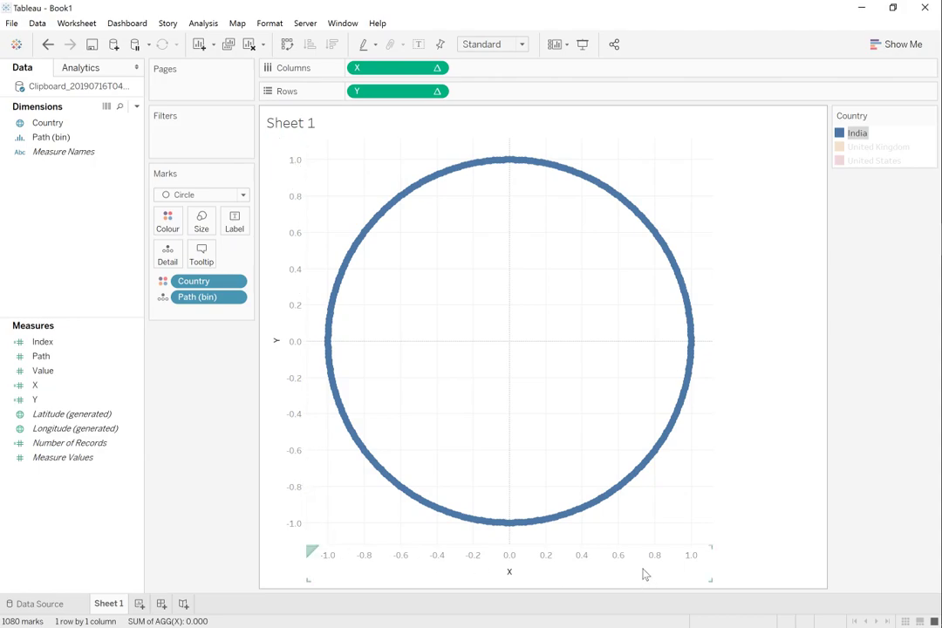
pyautogui.click(862, 149)
pyautogui.click(862, 160)
pyautogui.click(859, 132)
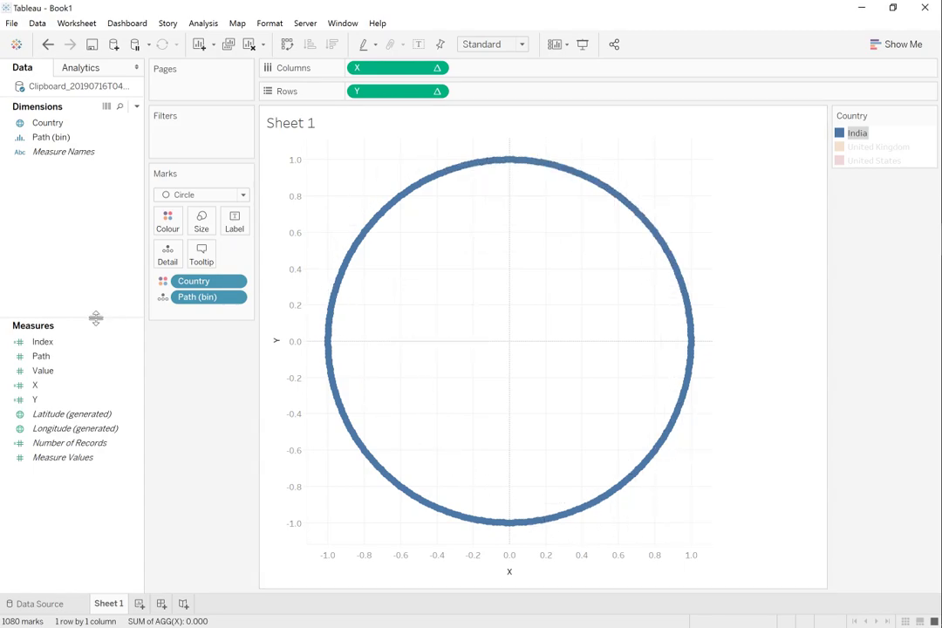
# Create a calculated field named TC_Value from the Value measure with the formula WINDOW_MAX(MAX([Value])).
pyautogui.rightClick(46, 377)
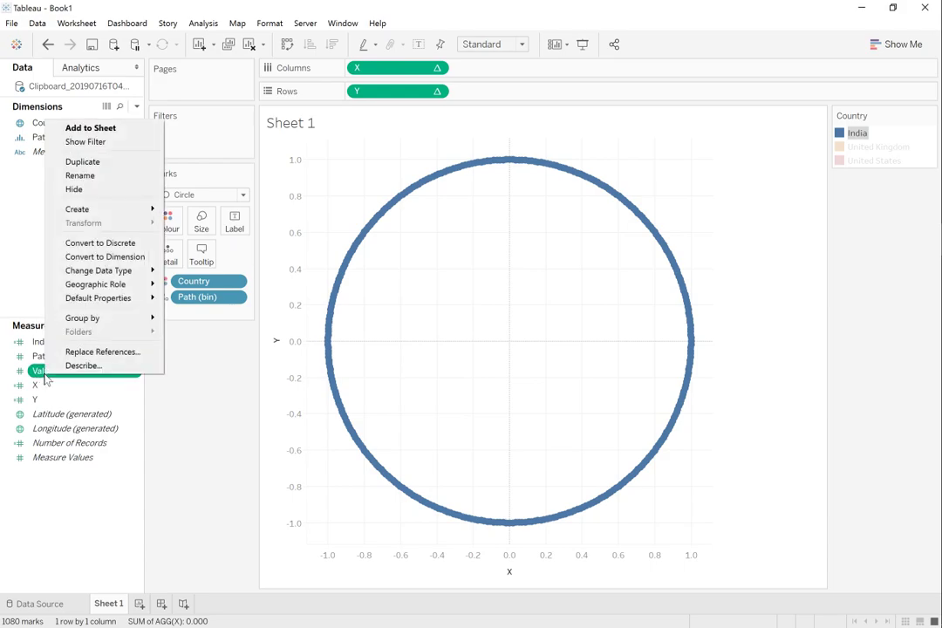
pyautogui.moveTo(117, 212)
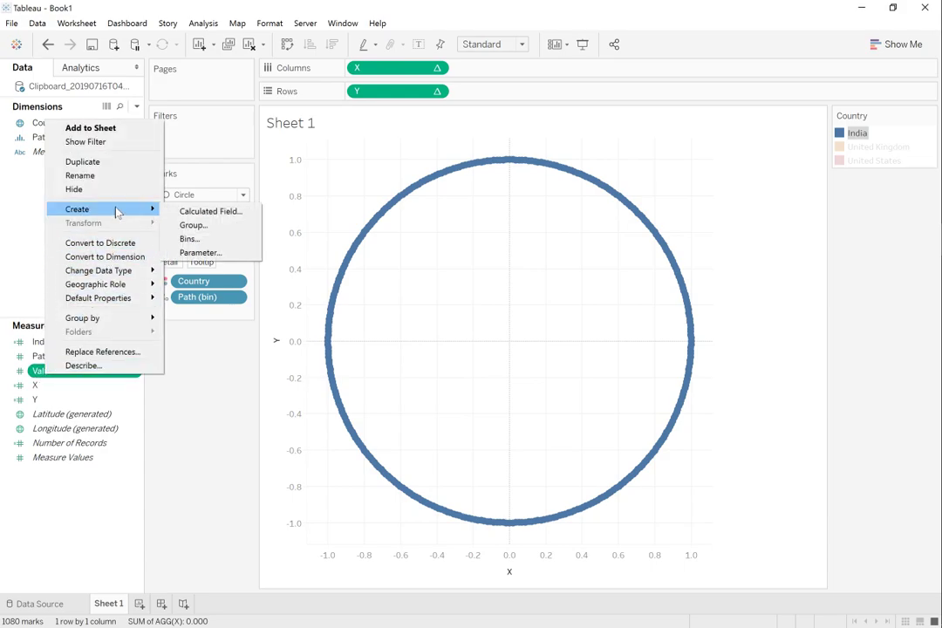
pyautogui.click(214, 211)
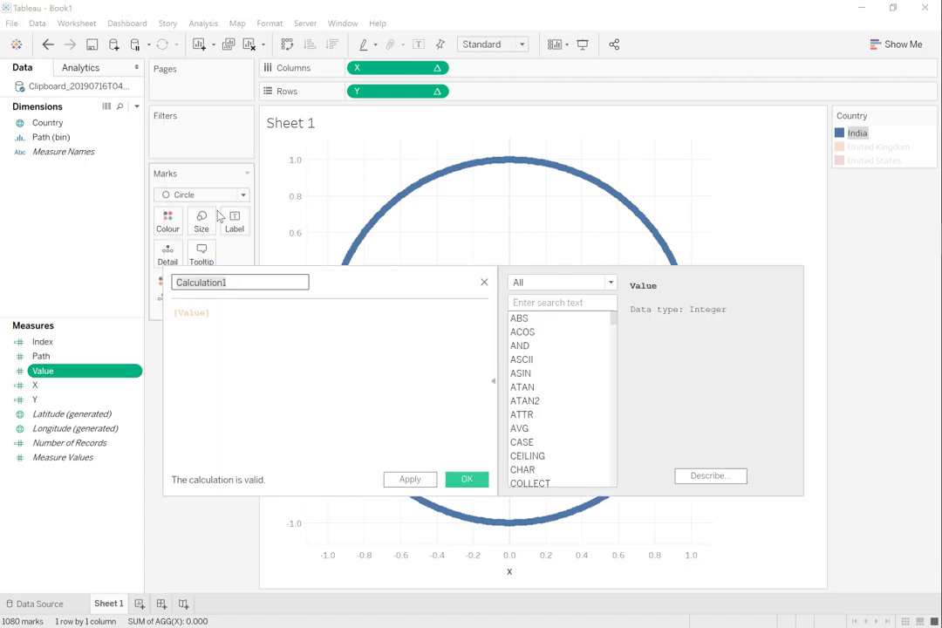
pyautogui.write('TC_Value')
pyautogui.press('Tab')
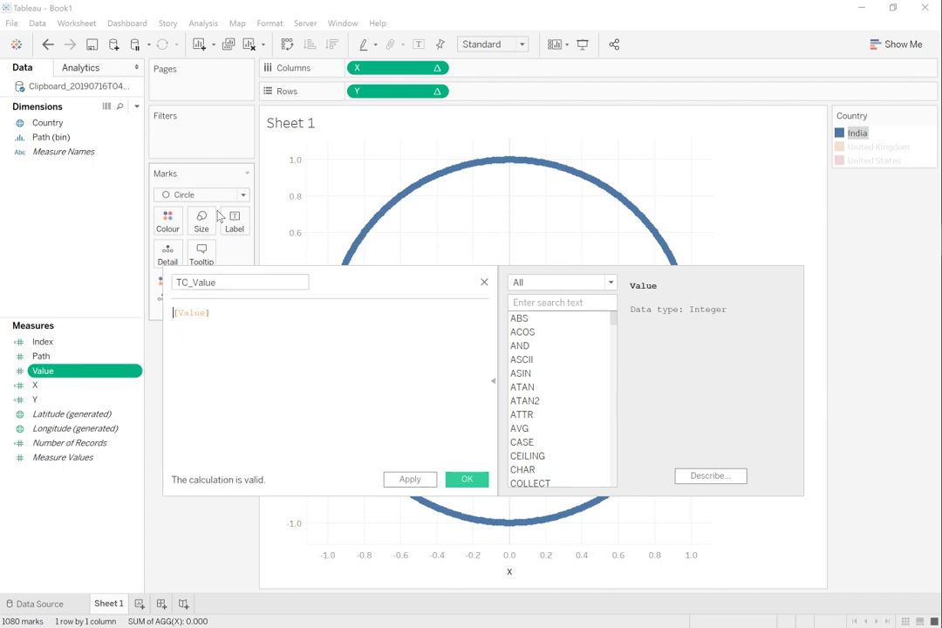
pyautogui.write('wind')
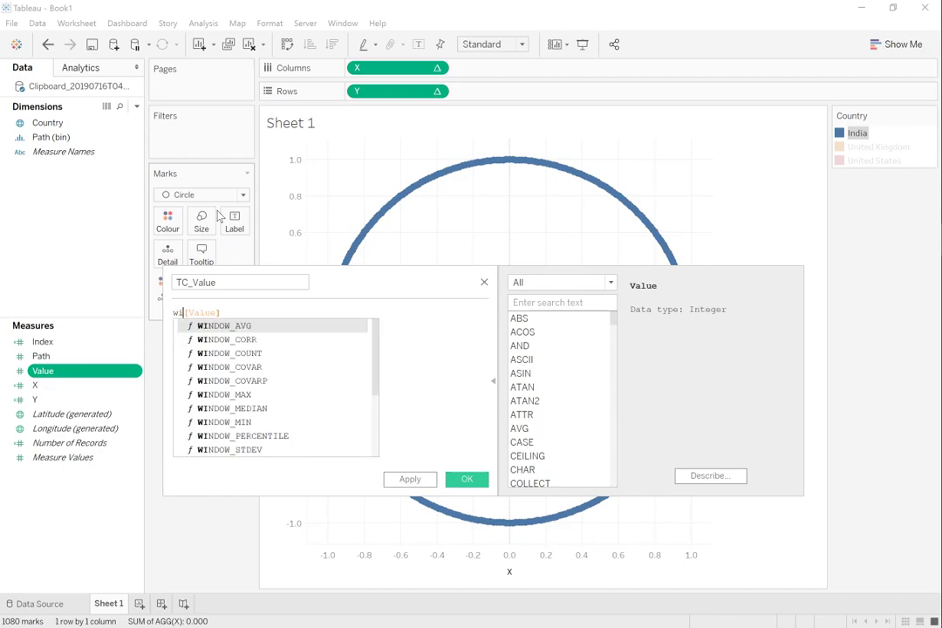
pyautogui.press('Down')
pyautogui.press('Down')
pyautogui.press('Down')
pyautogui.press('Down')
pyautogui.press('Down')
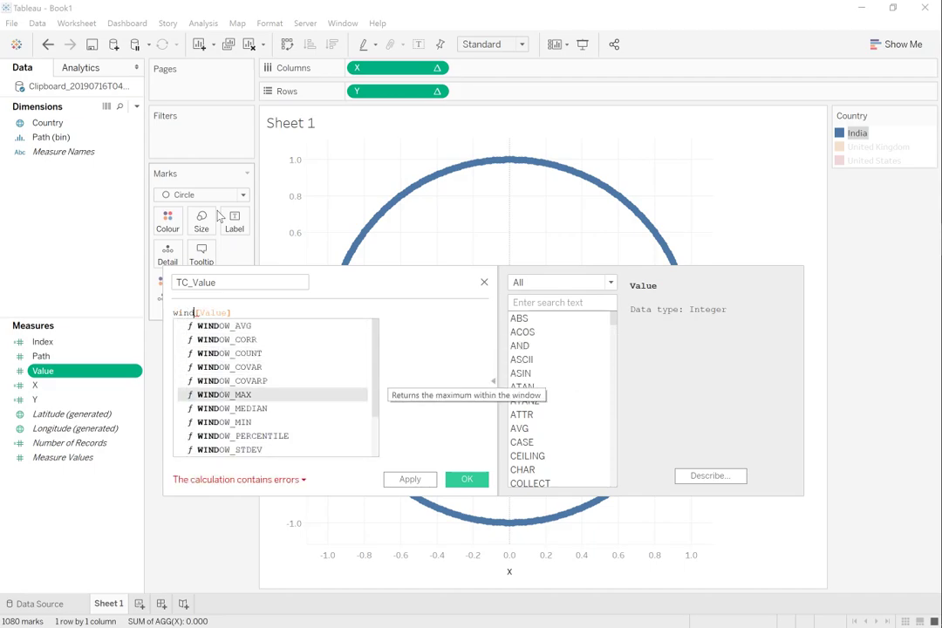
pyautogui.press('Return')
pyautogui.write('MAX(M')
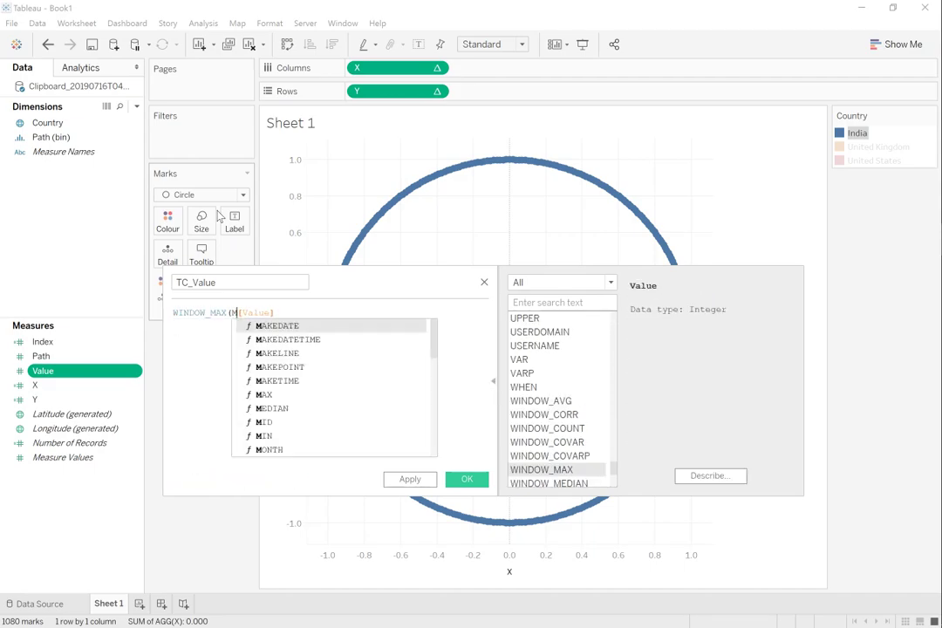
pyautogui.press('Right')
pyautogui.press('Right')
pyautogui.press('Right')
pyautogui.press('Right')
pyautogui.press('Right')
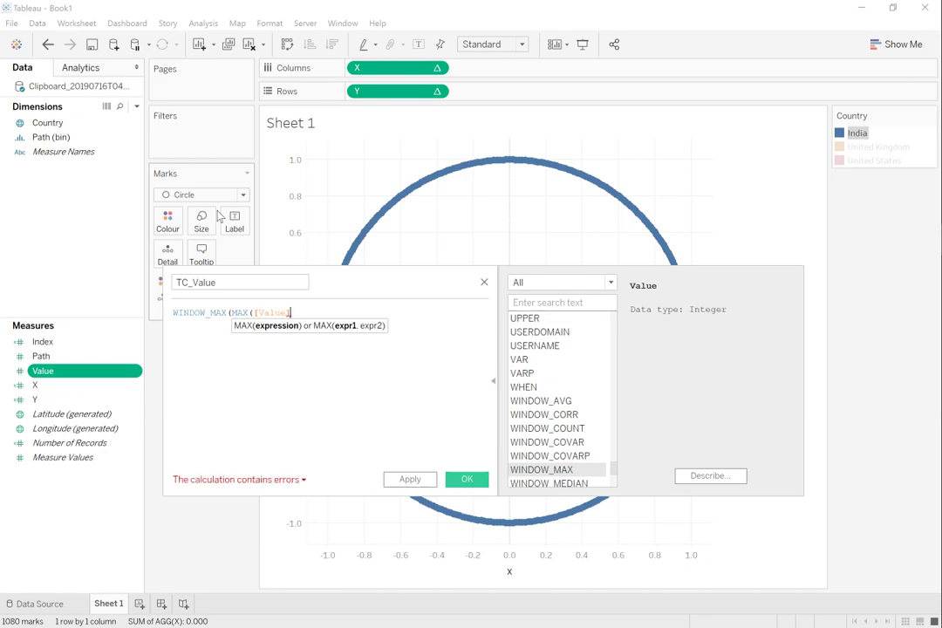
pyautogui.write('))')
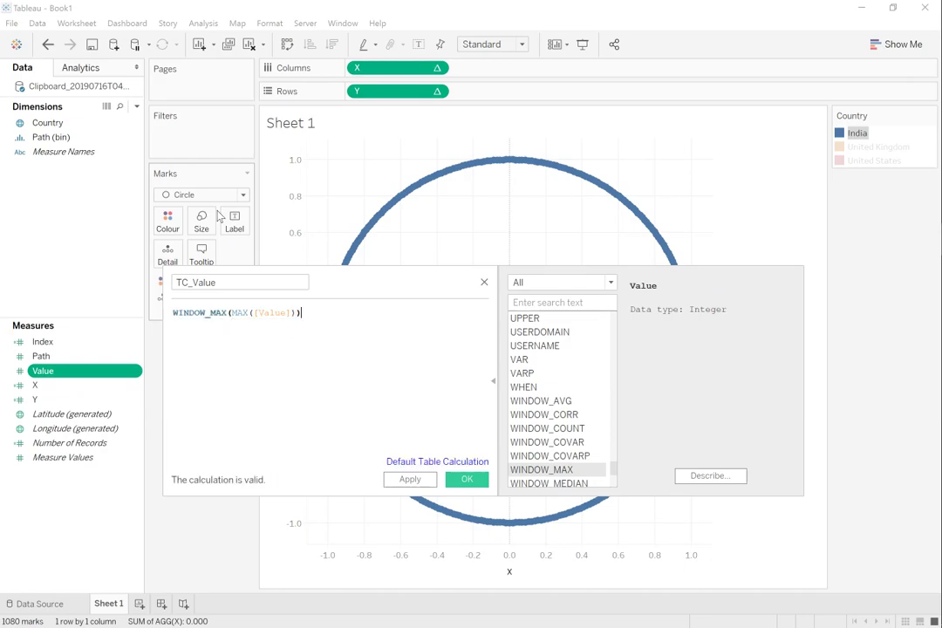
pyautogui.click(413, 482)
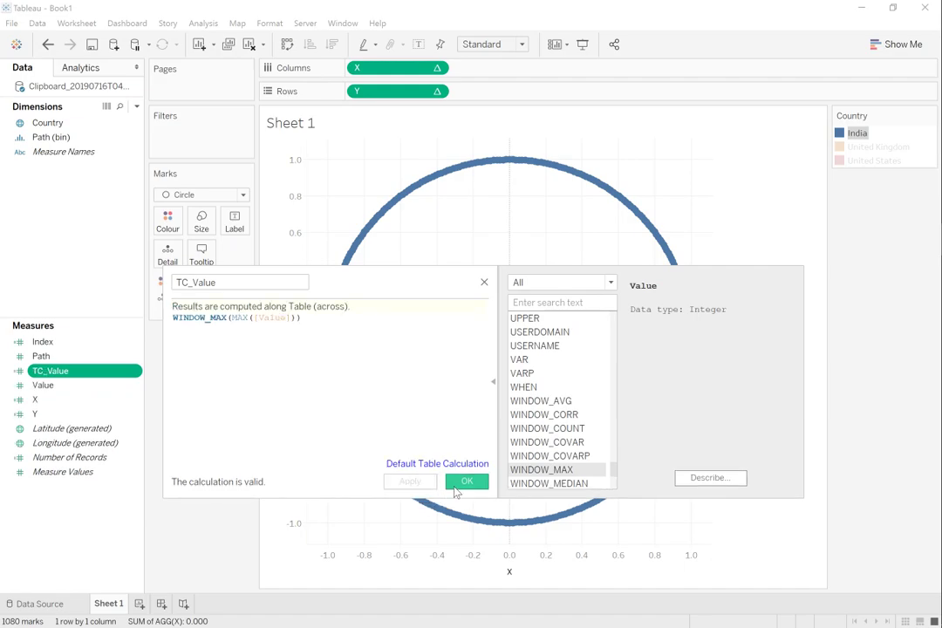
pyautogui.click(466, 483)
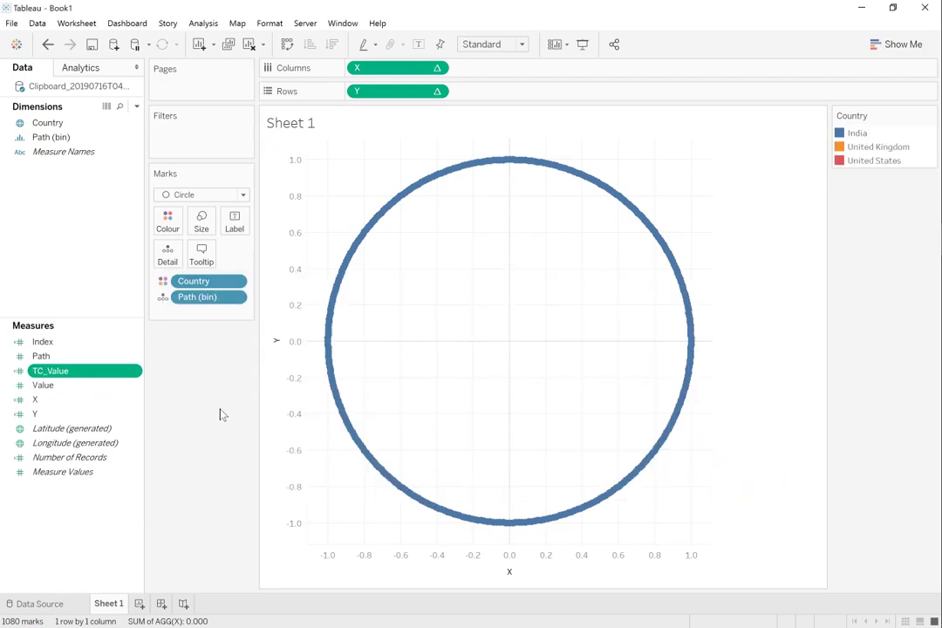
# Edit the X calculated field by multiplying it by TC_Value, giving SIN(RADIANS([Index]))*[TC_Value], and apply it.
pyautogui.rightClick(54, 404)
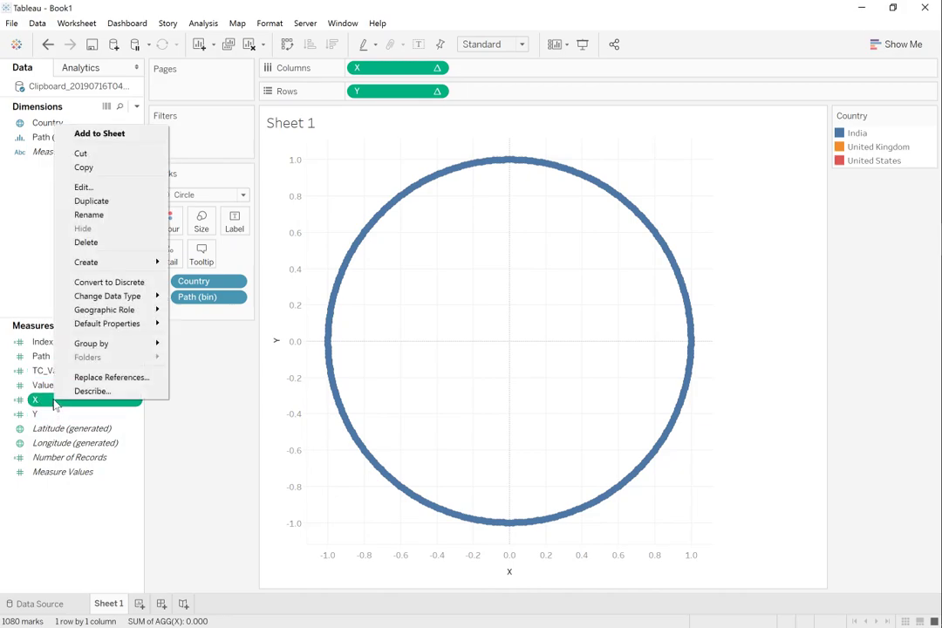
pyautogui.click(123, 186)
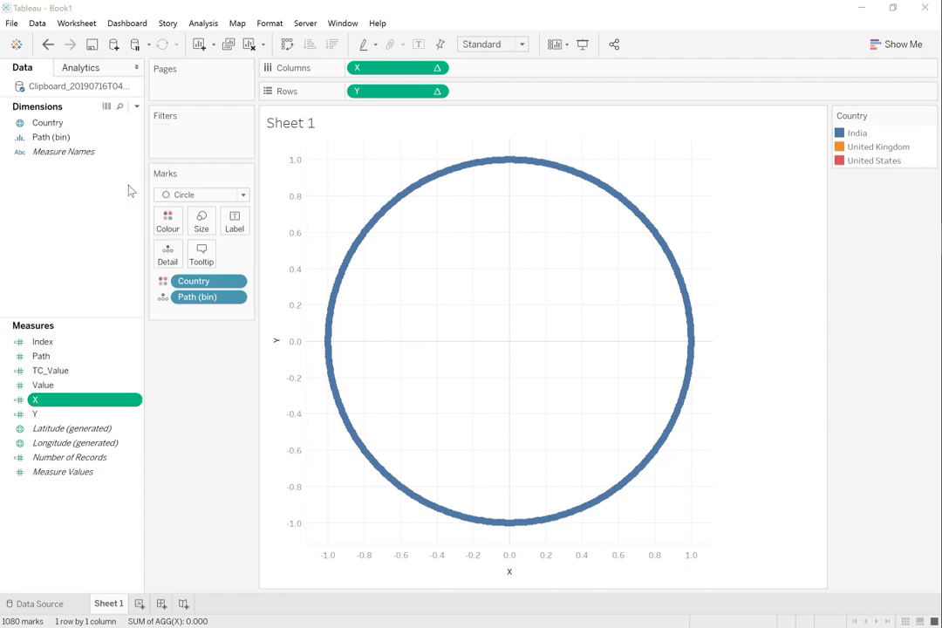
pyautogui.write('+t')
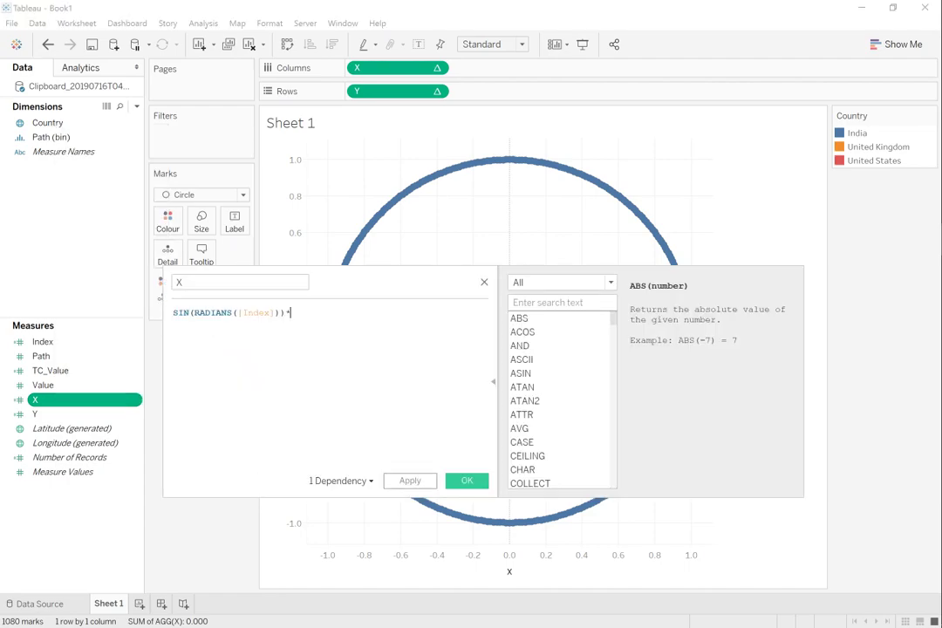
pyautogui.write('c')
pyautogui.press('Return')
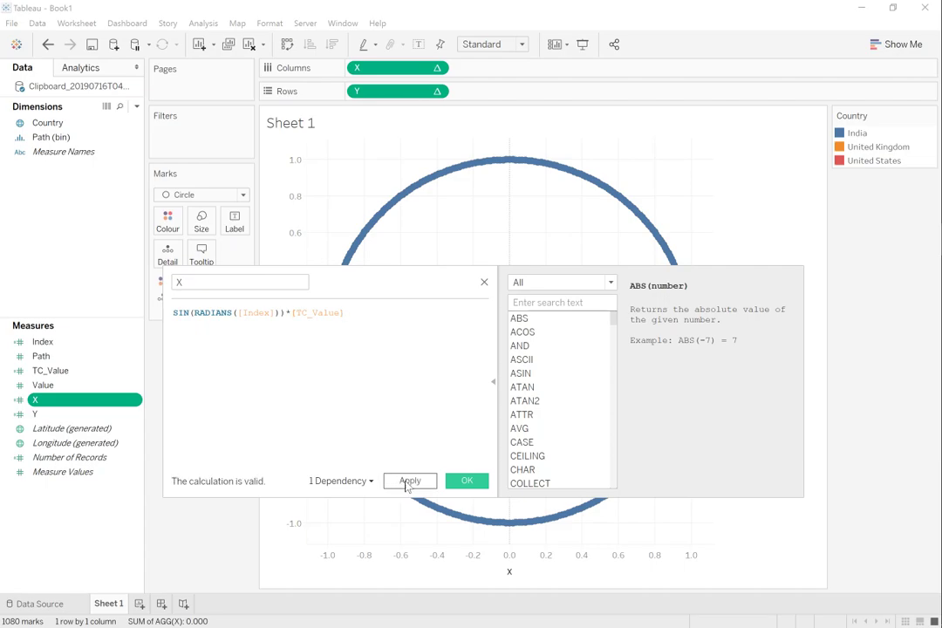
pyautogui.click(407, 480)
pyautogui.click(462, 487)
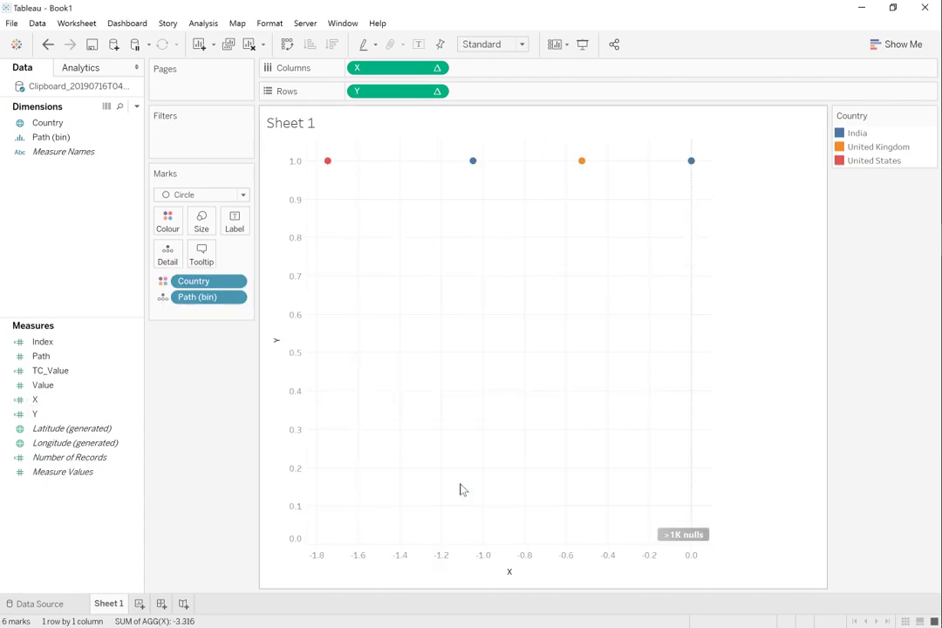
# Edit the Y calculated field by multiplying it by TC_Value, giving COS(RADIANS([Index]))*[TC_Value], and apply it.
pyautogui.rightClick(68, 415)
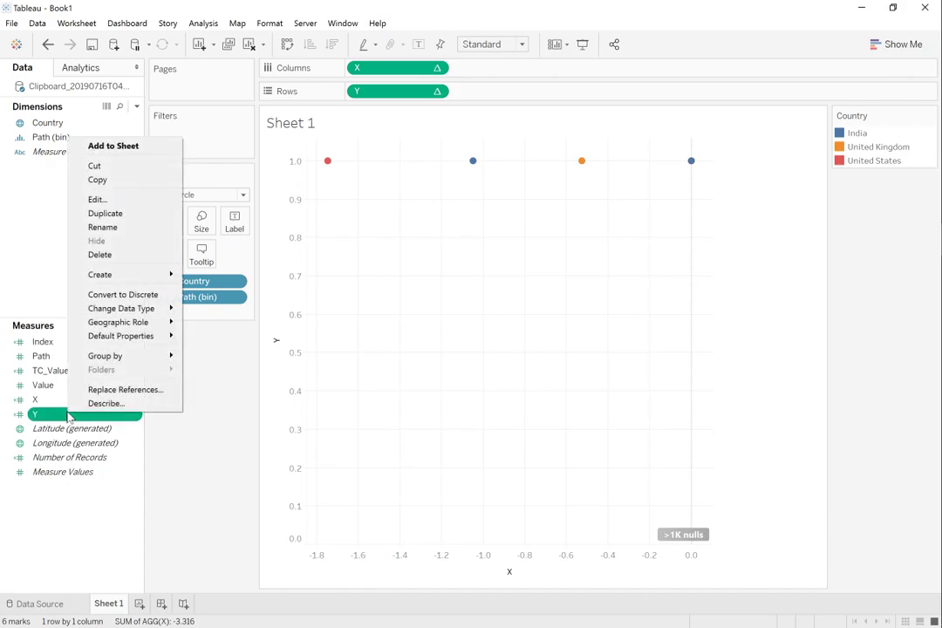
pyautogui.click(124, 200)
pyautogui.write('*tc')
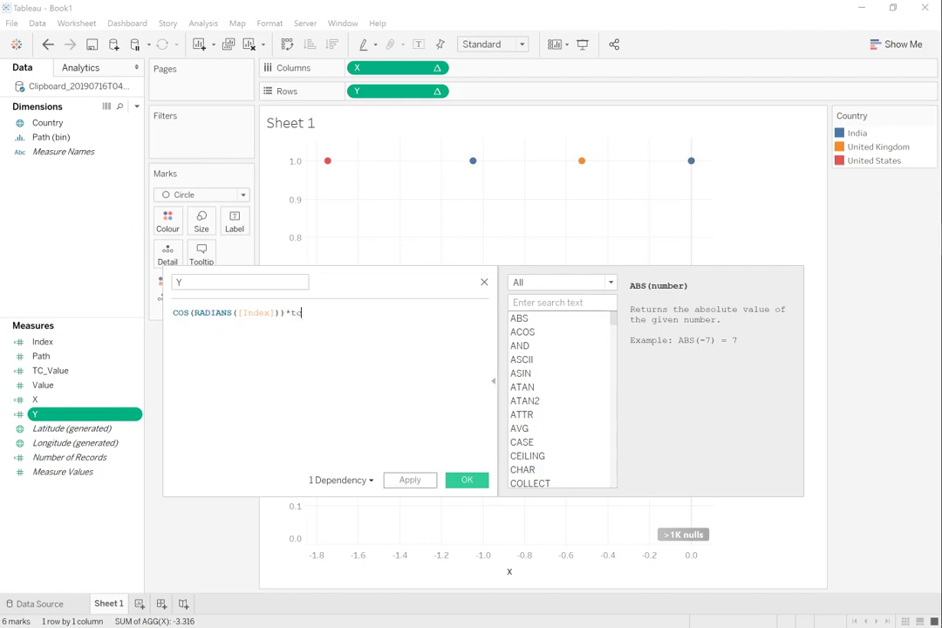
pyautogui.press('Return')
pyautogui.click(431, 485)
pyautogui.click(463, 481)
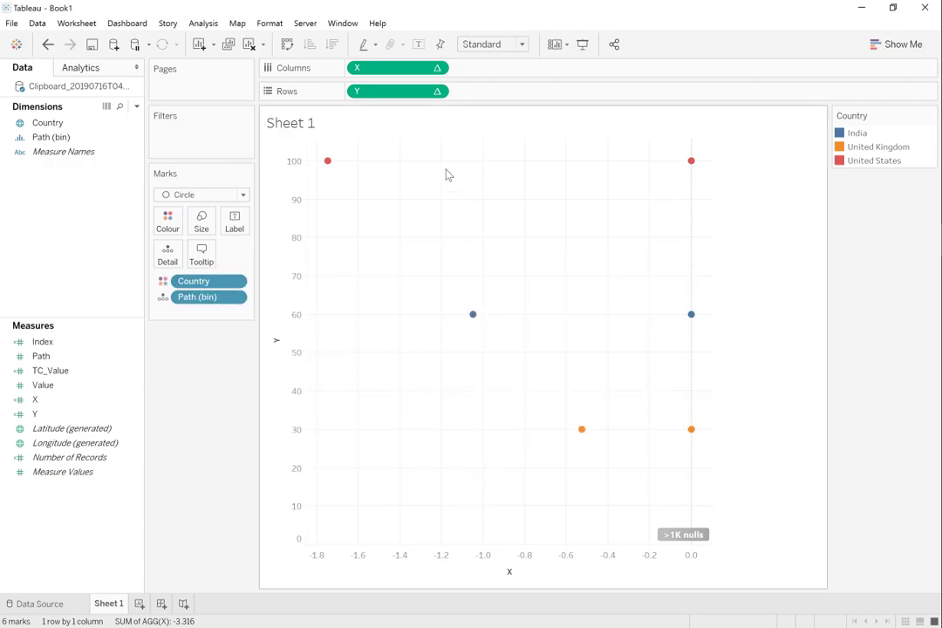
# Set X on Columns and Y on Rows to compute using Path (bin) again.
pyautogui.rightClick(403, 75)
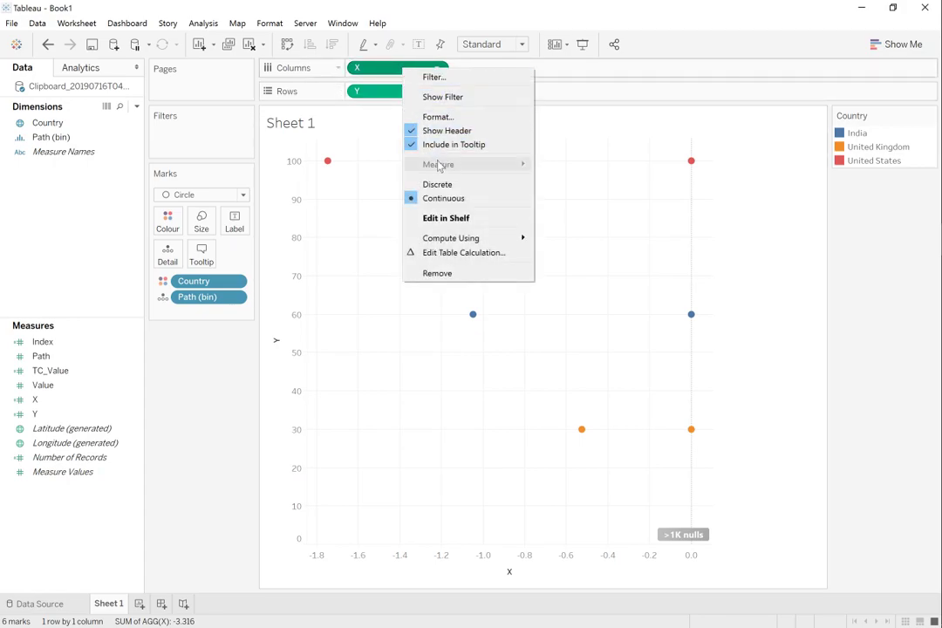
pyautogui.moveTo(484, 243)
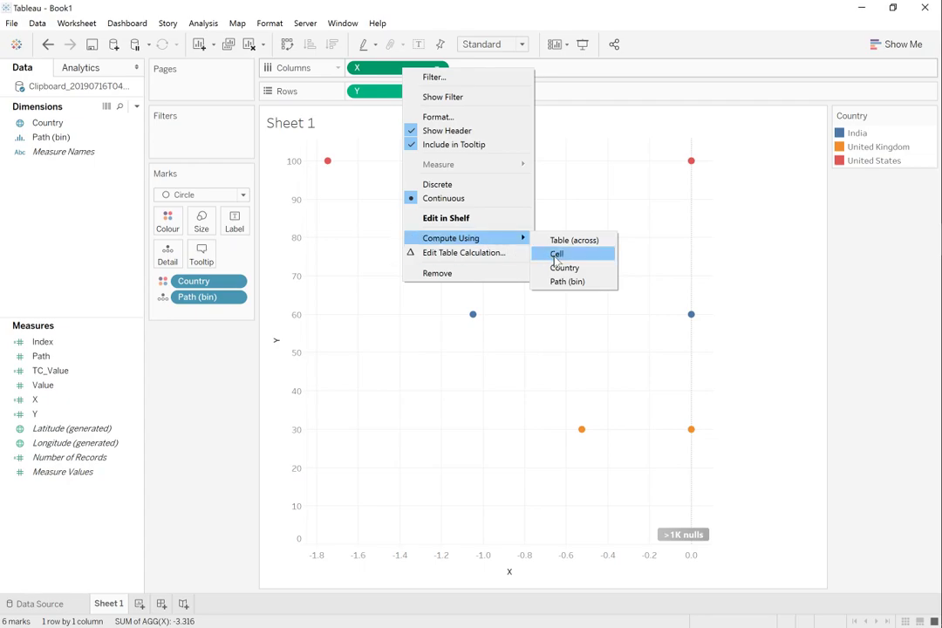
pyautogui.click(567, 282)
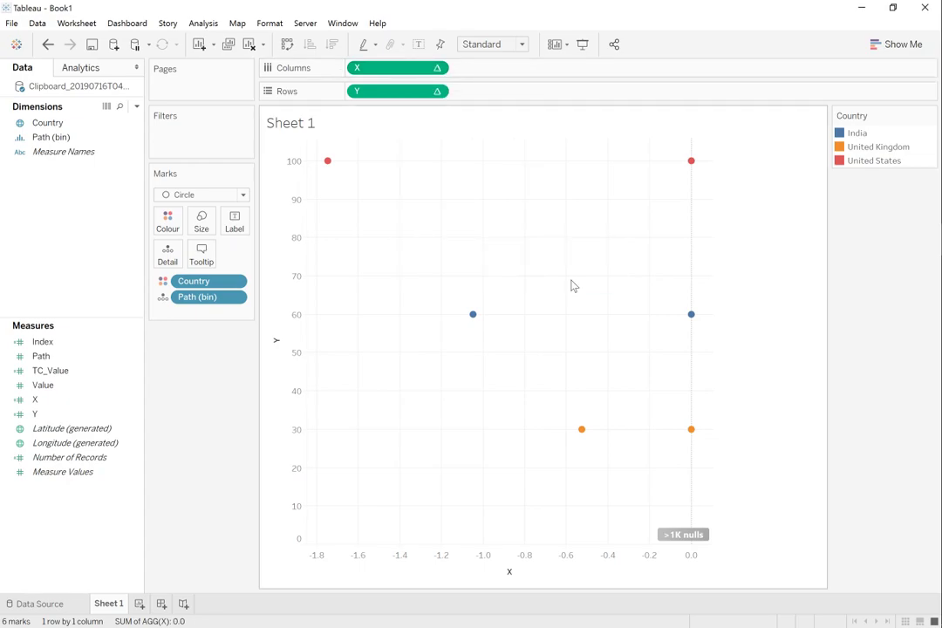
pyautogui.rightClick(390, 94)
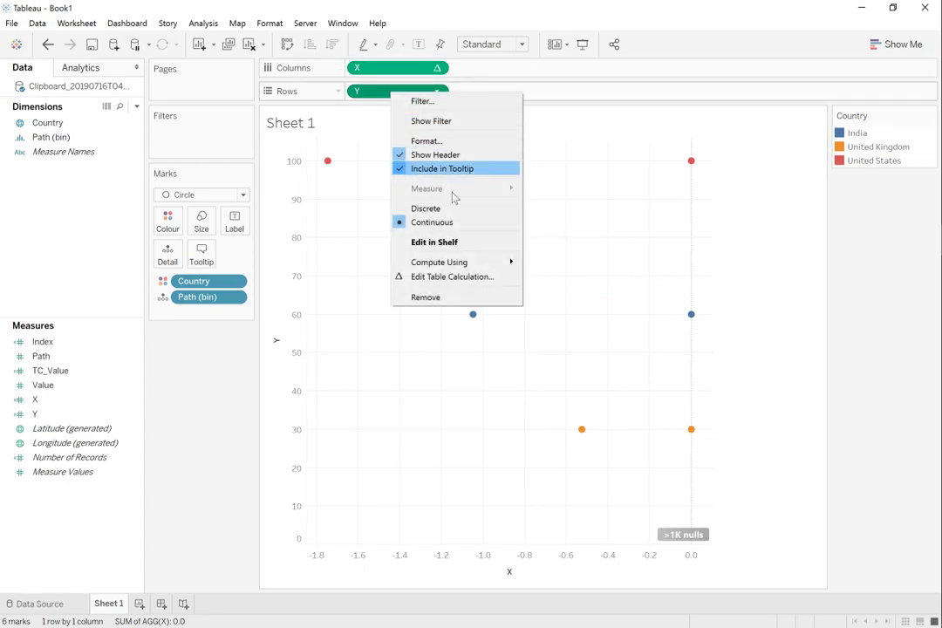
pyautogui.moveTo(488, 262)
pyautogui.click(584, 306)
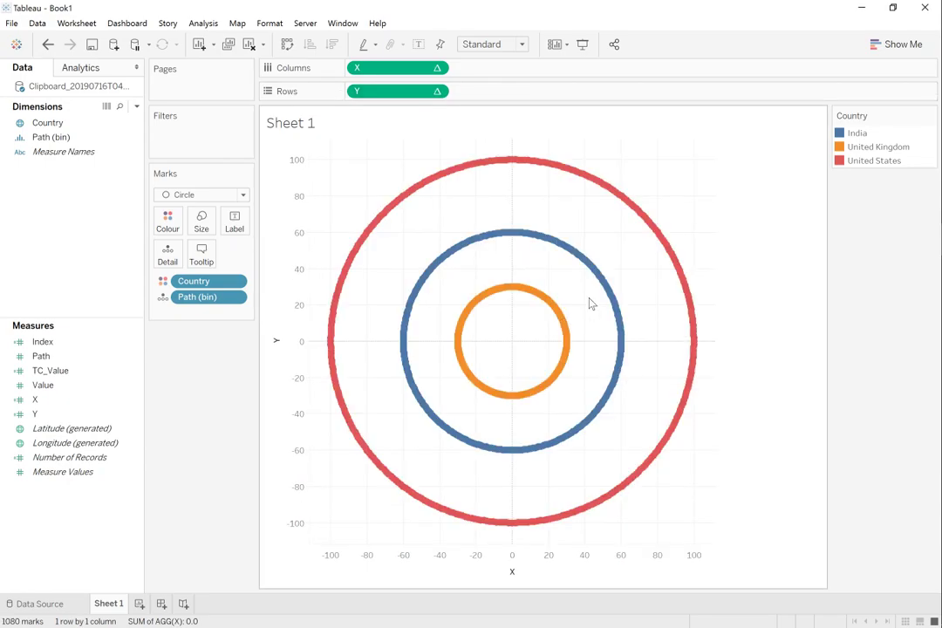
# Highlight the India, United Kingdom and United States rings in turn from the legend, clear the highlight and examine the rings' extents on the axes.
pyautogui.click(858, 134)
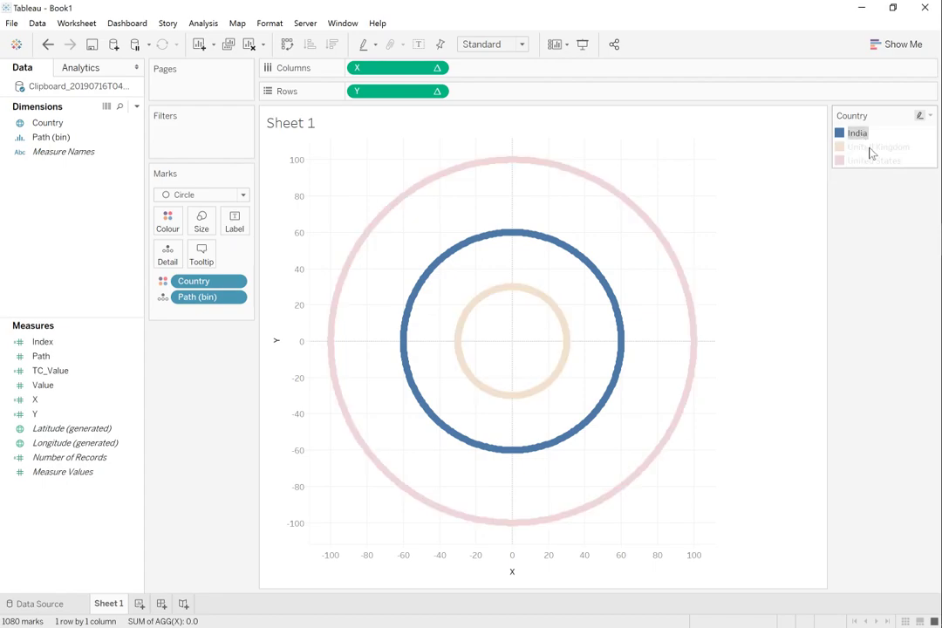
pyautogui.click(874, 148)
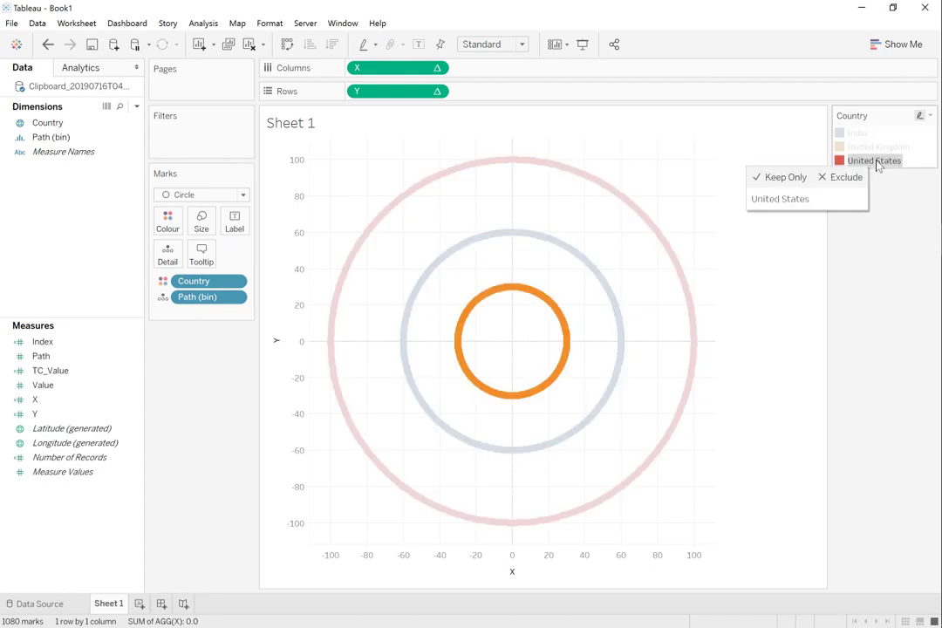
pyautogui.click(878, 163)
pyautogui.click(868, 150)
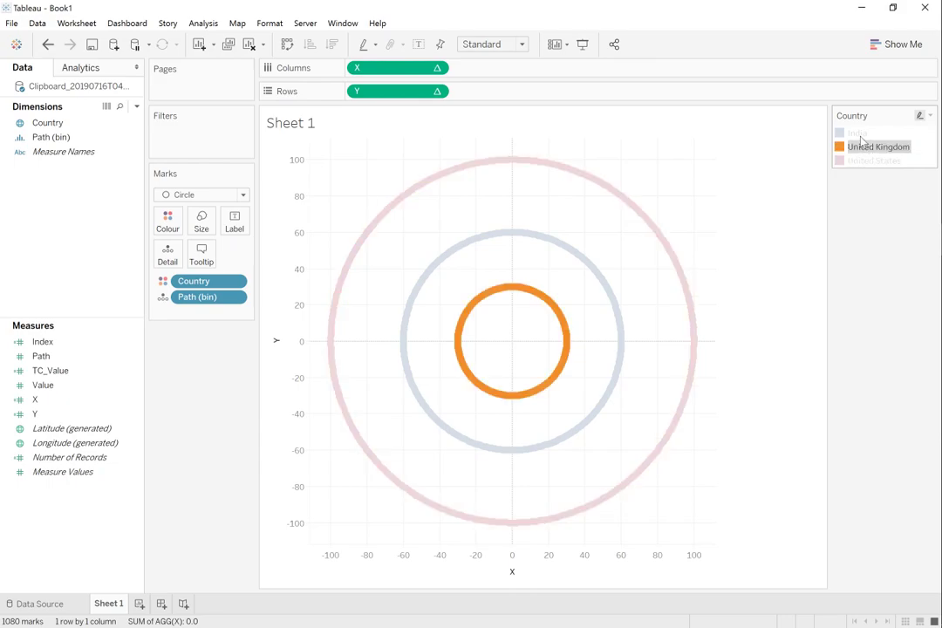
pyautogui.click(860, 137)
pyautogui.click(872, 150)
pyautogui.doubleClick(873, 150)
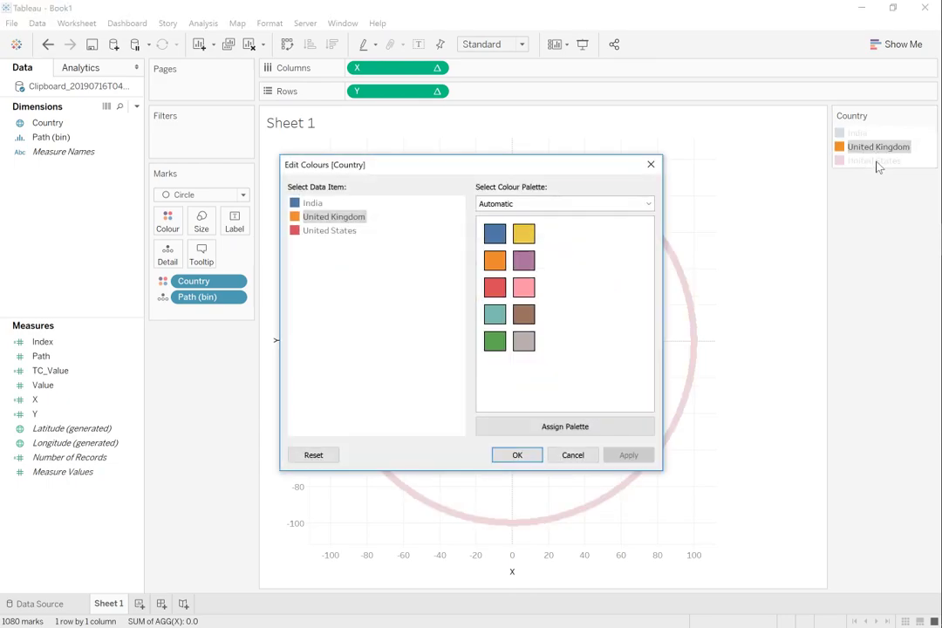
pyautogui.click(652, 164)
pyautogui.click(854, 237)
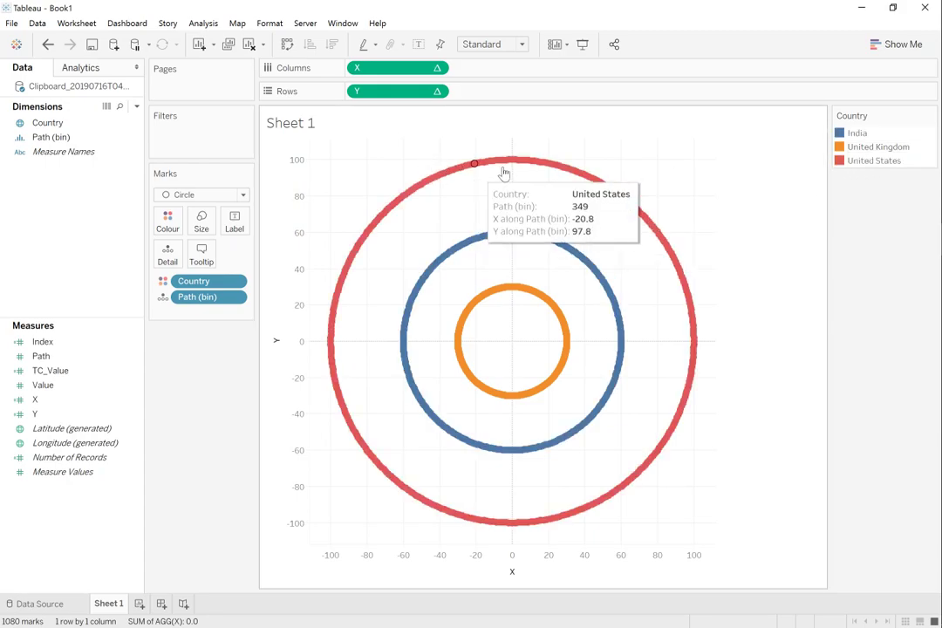
pyautogui.moveTo(443, 173)
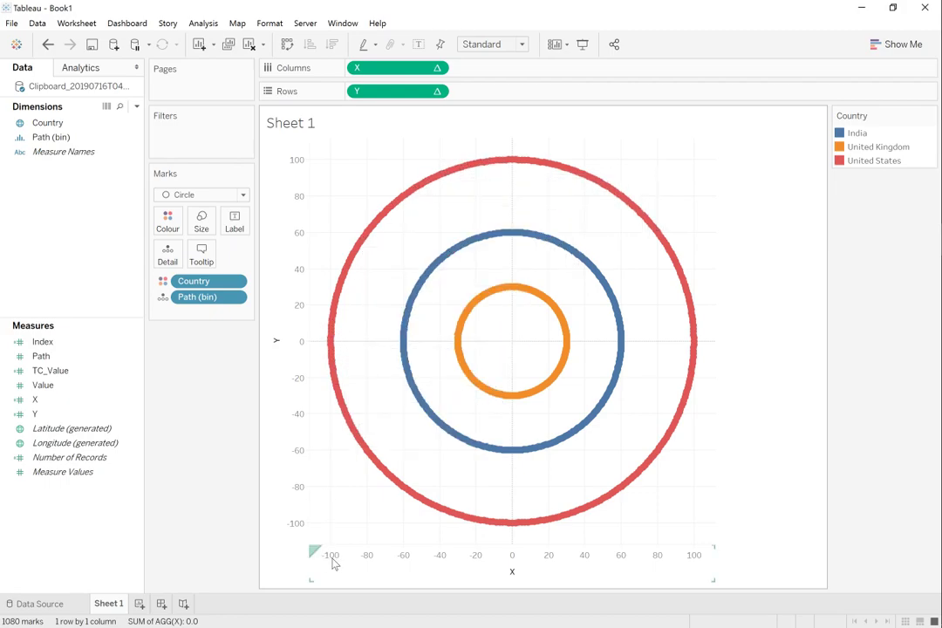
pyautogui.moveTo(661, 474)
# Open the Y calculated field for editing and enclose its whole formula in parentheses.
pyautogui.rightClick(62, 417)
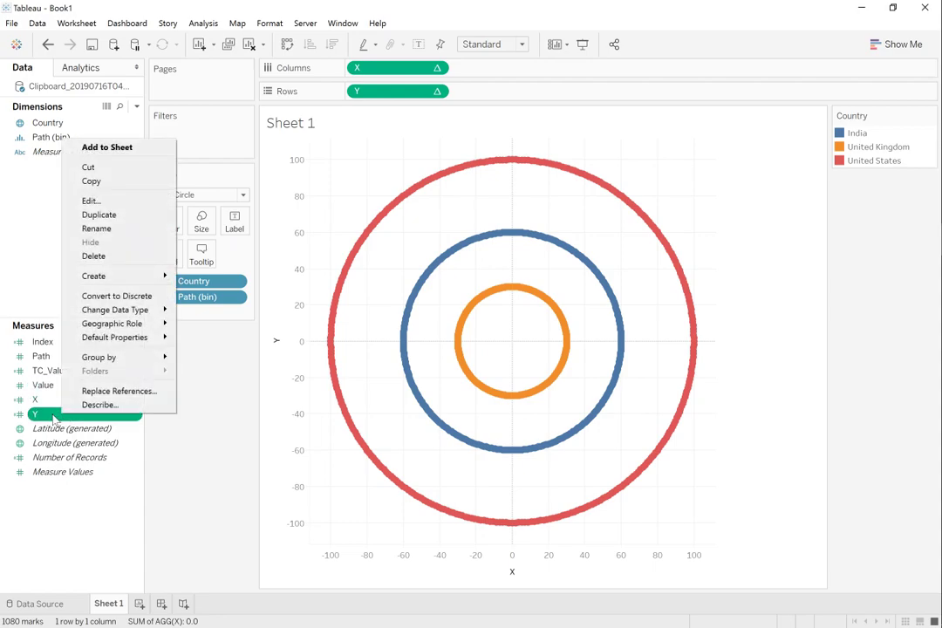
pyautogui.click(135, 204)
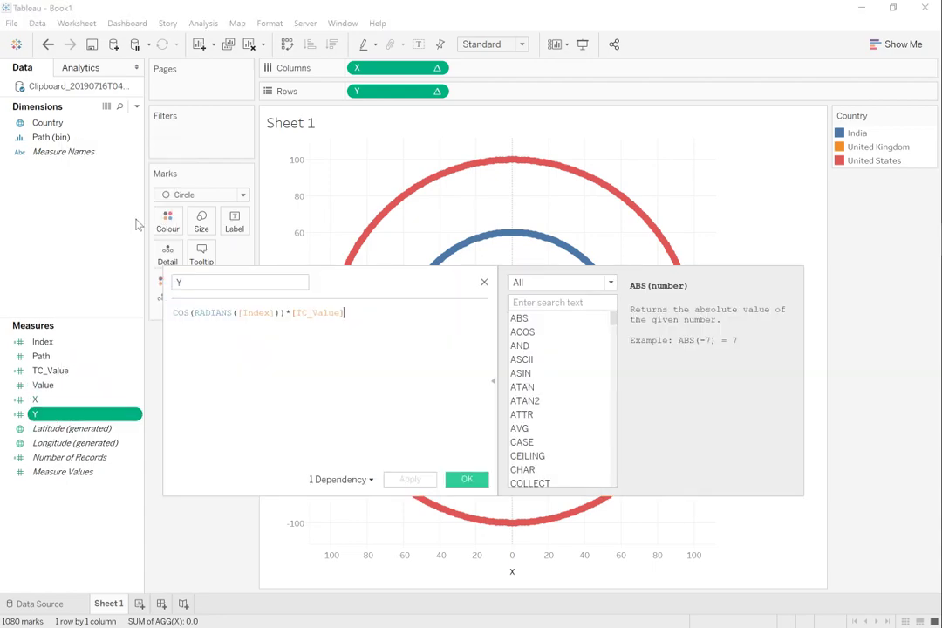
pyautogui.write(')')
pyautogui.press('Left')
pyautogui.press('Left')
pyautogui.press('Left')
pyautogui.press('Left')
pyautogui.press('Left')
pyautogui.press('Left')
pyautogui.press('Left')
pyautogui.press('Left')
pyautogui.press('Left')
pyautogui.press('Left')
pyautogui.press('Left')
pyautogui.press('Left')
pyautogui.press('Left')
pyautogui.press('Left')
pyautogui.press('Left')
pyautogui.press('Left')
pyautogui.press('Left')
pyautogui.press('Left')
pyautogui.press('Left')
pyautogui.press('Left')
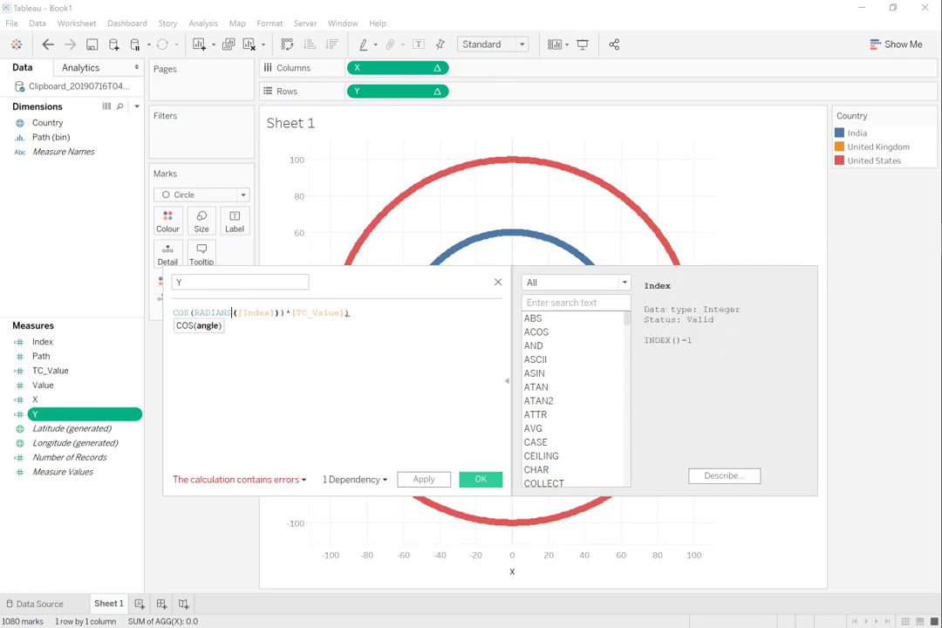
pyautogui.write('(')
# Add TC_Value to the Y formula, giving (COS(RADIANS([Index]))*[TC_Value])+[TC_Value], and save the calculation.
pyautogui.click(356, 312)
pyautogui.write('_t')
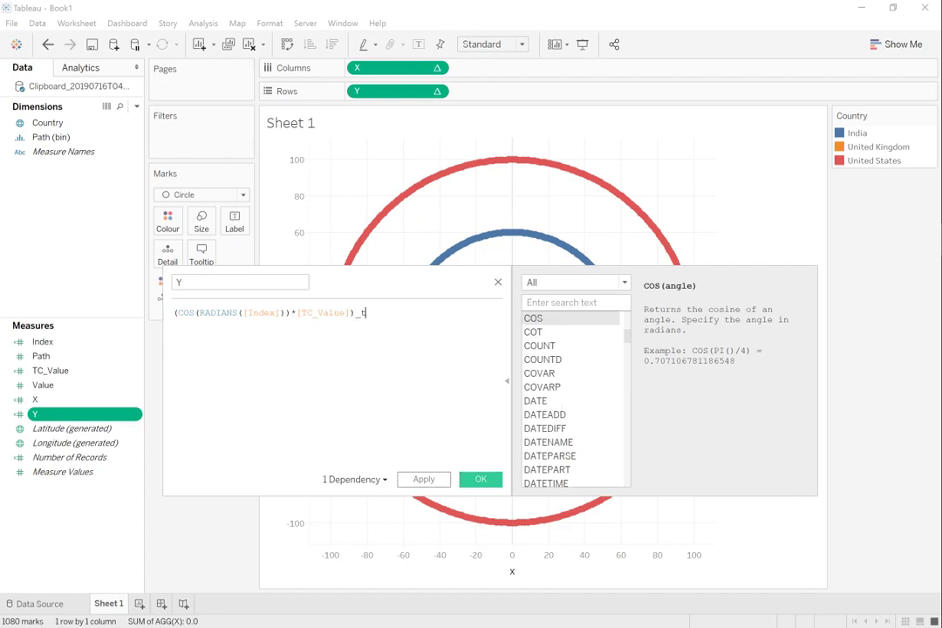
pyautogui.press('BackSpace')
pyautogui.press('BackSpace')
pyautogui.press('BackSpace')
pyautogui.write('+tc')
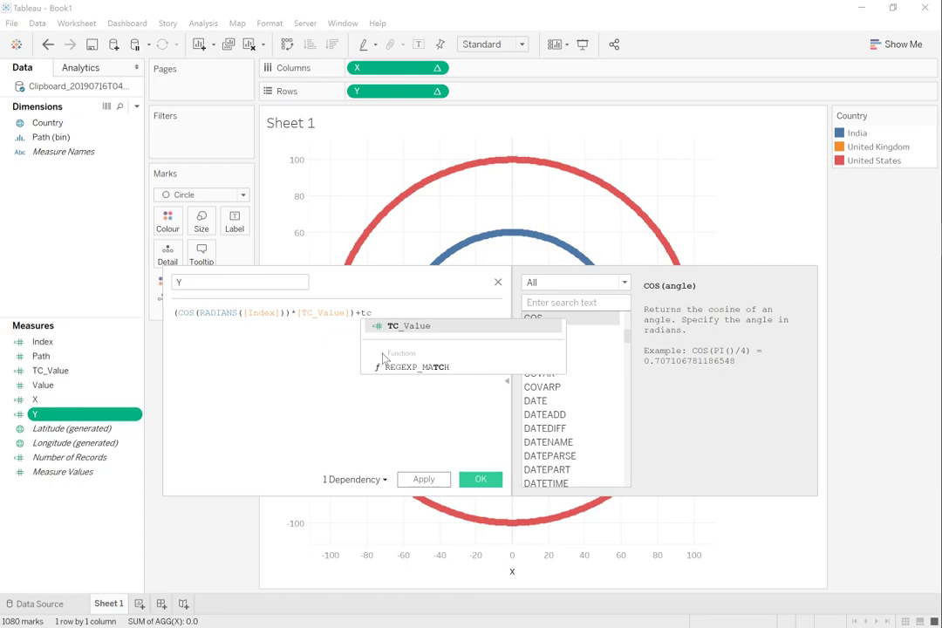
pyautogui.press('Return')
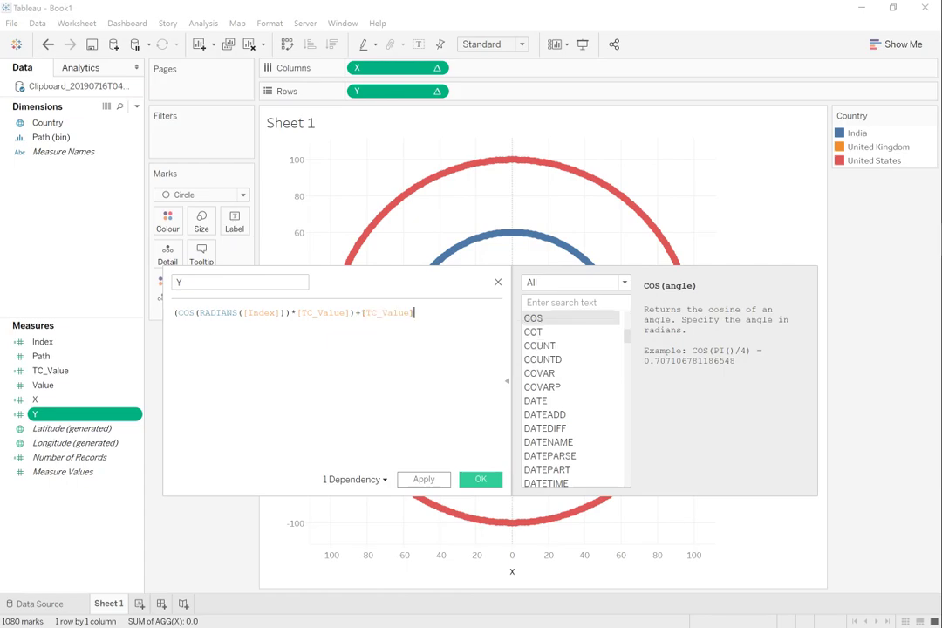
pyautogui.click(434, 482)
pyautogui.click(480, 480)
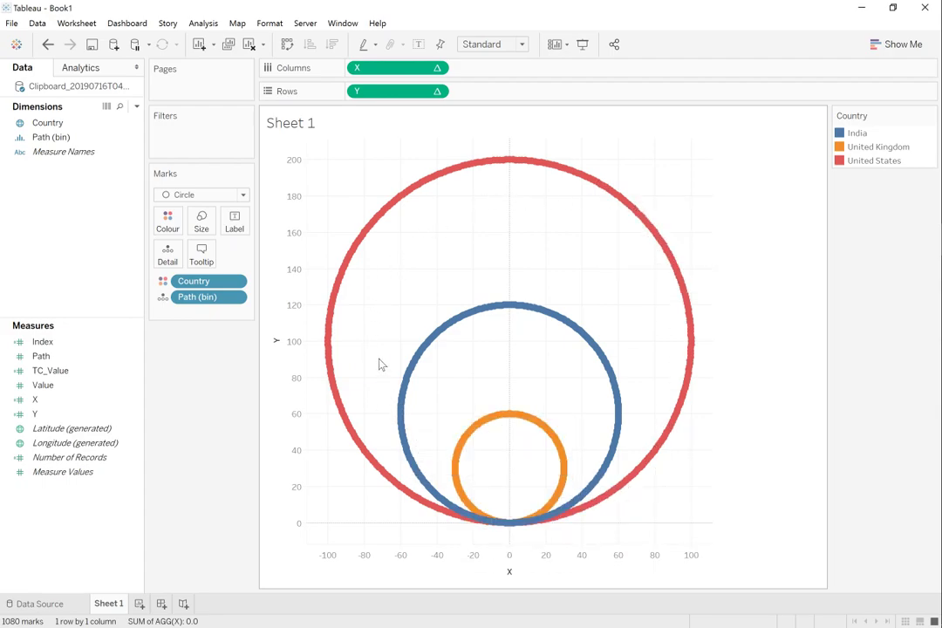
# Change the mark type to Polygon and move Path (bin) from Detail to Path.
pyautogui.click(243, 194)
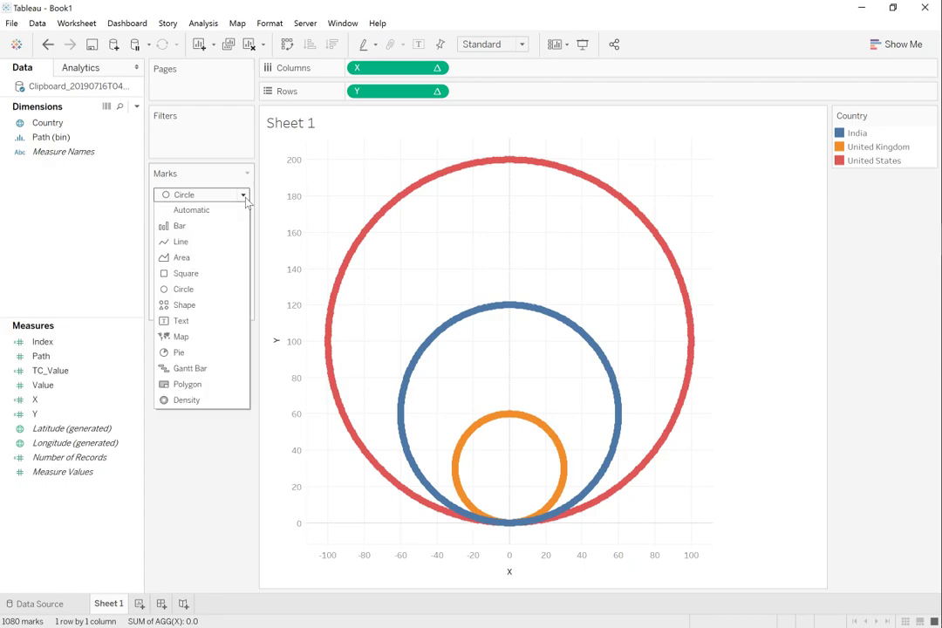
pyautogui.click(212, 384)
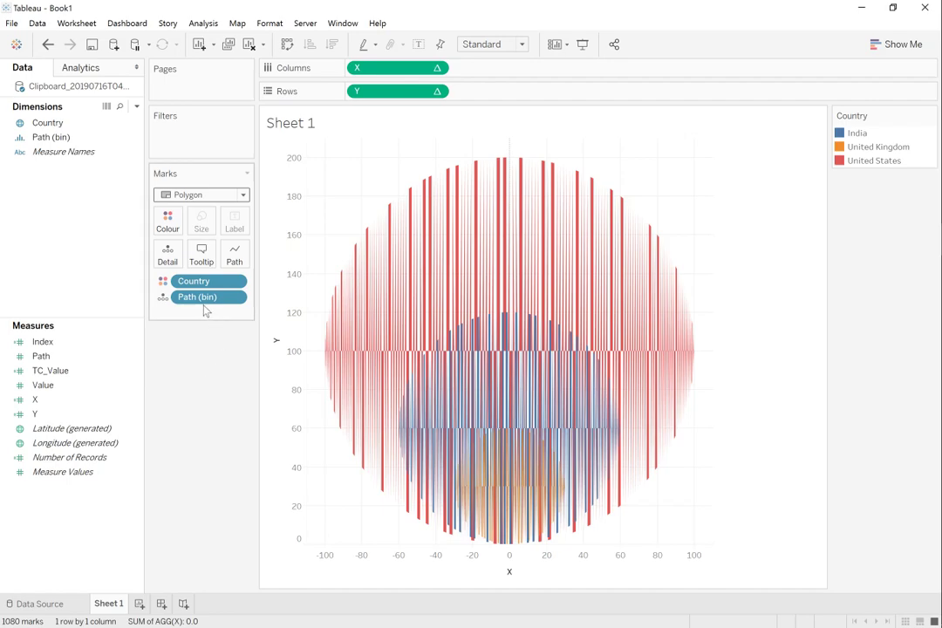
pyautogui.moveTo(209, 293); pyautogui.dragTo(241, 262)
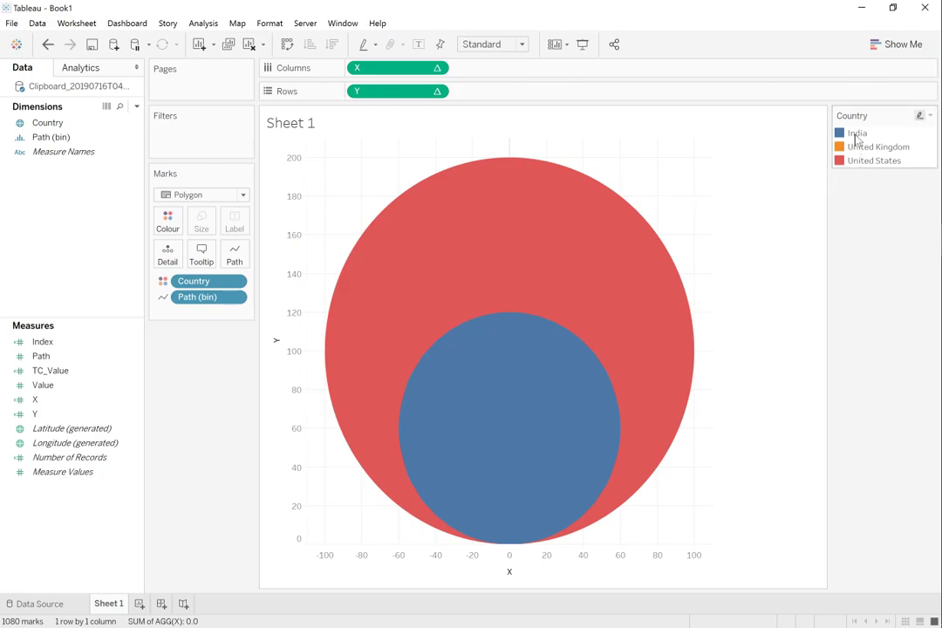
# Sort Country in ascending order by the field Value, aggregated as Sum, and close the sort settings.
pyautogui.rightClick(204, 284)
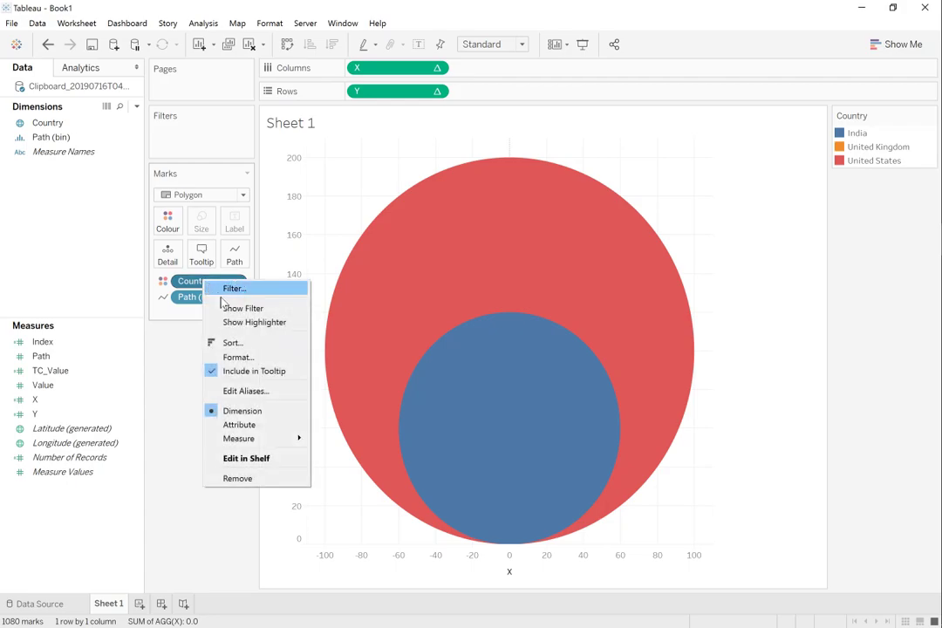
pyautogui.click(232, 343)
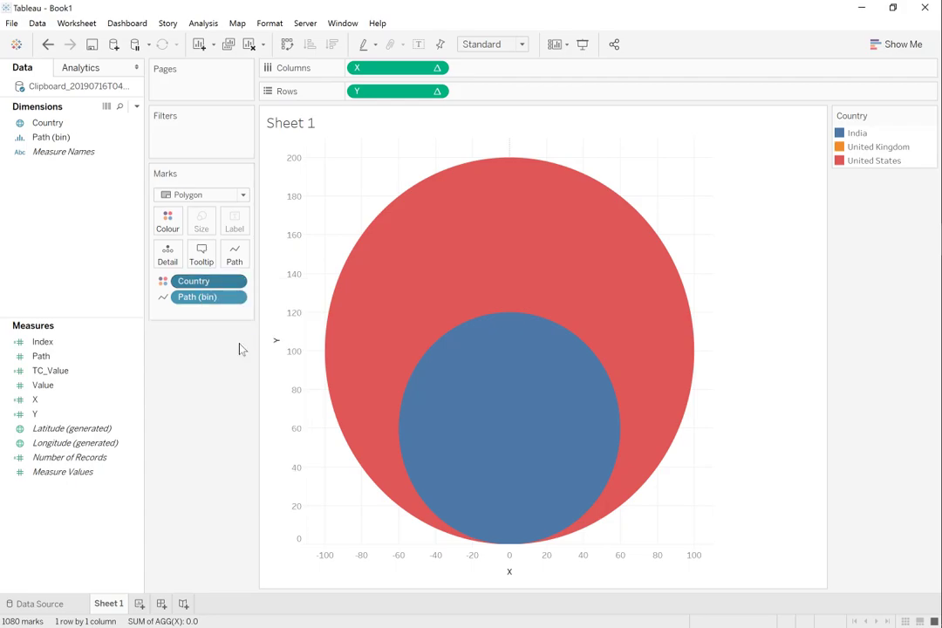
pyautogui.click(431, 288)
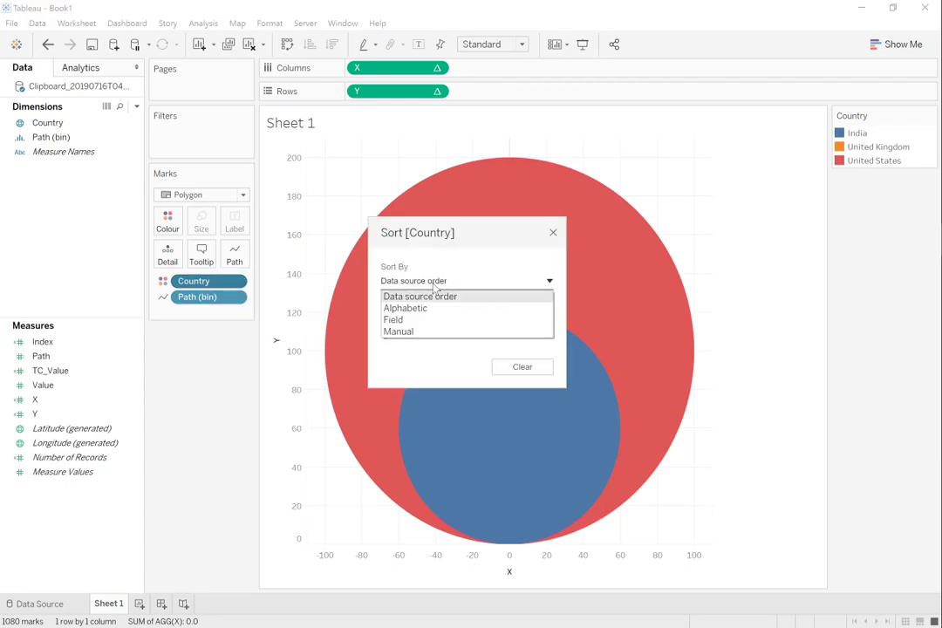
pyautogui.click(429, 321)
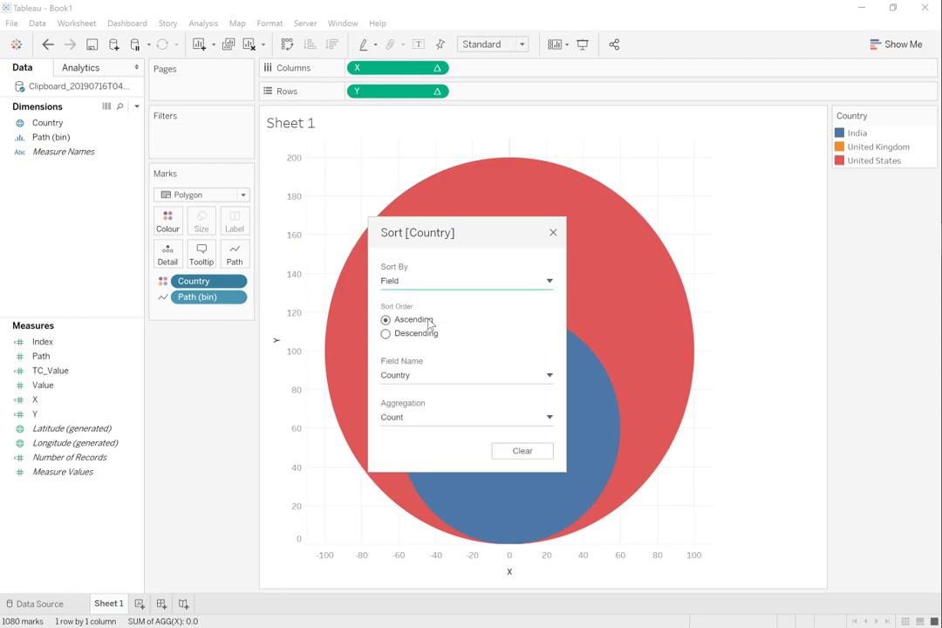
pyautogui.click(427, 379)
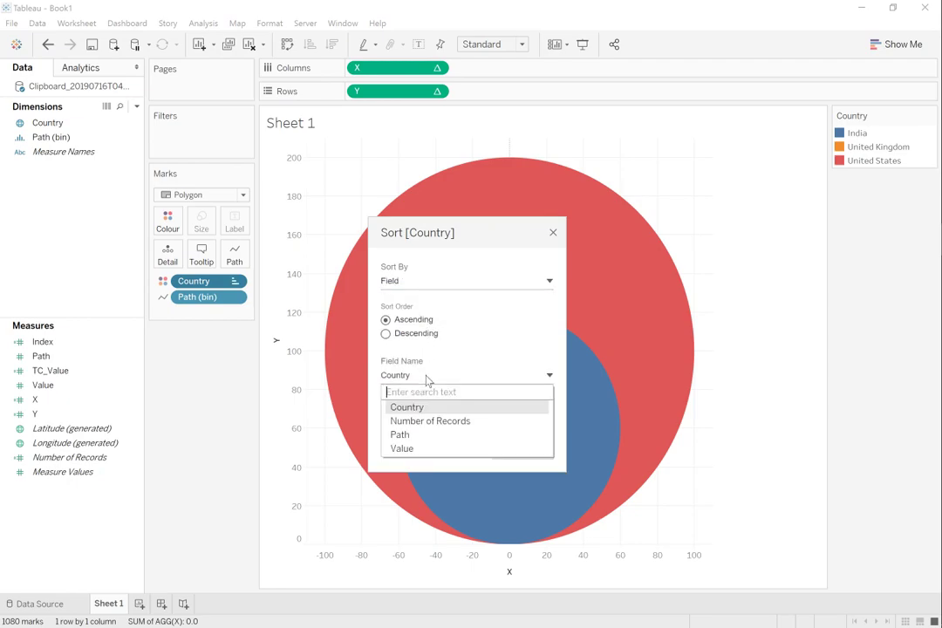
pyautogui.click(392, 448)
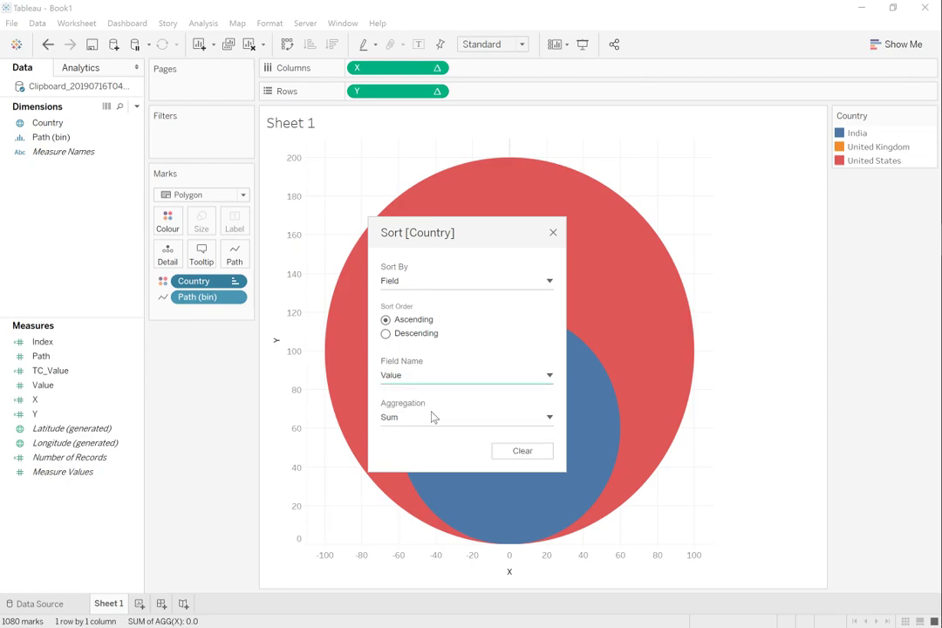
pyautogui.moveTo(461, 233); pyautogui.dragTo(192, 193)
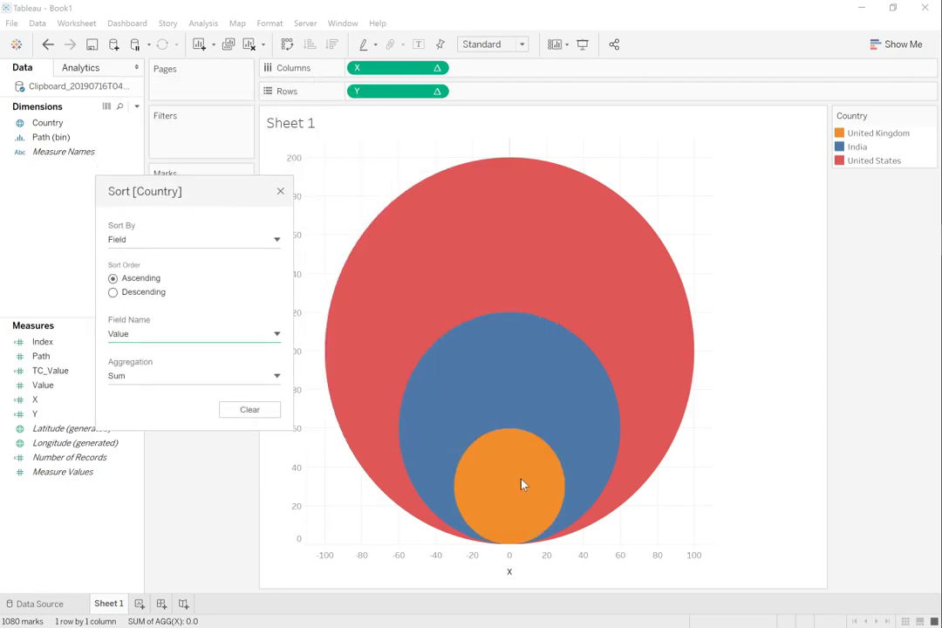
pyautogui.click(280, 192)
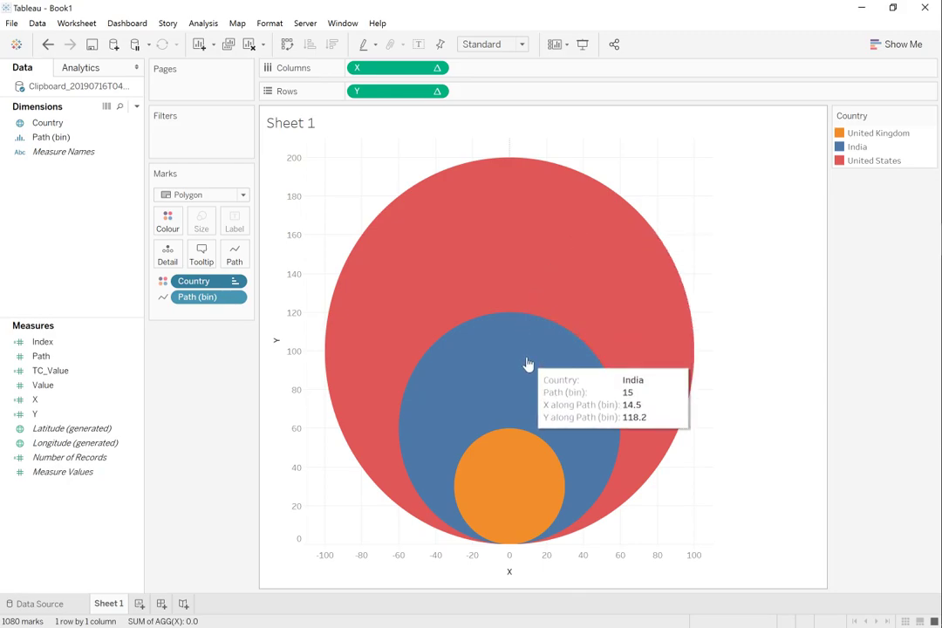
# Select the United Kingdom, India and United States circles in turn to examine them, and clear the selection.
pyautogui.click(513, 466)
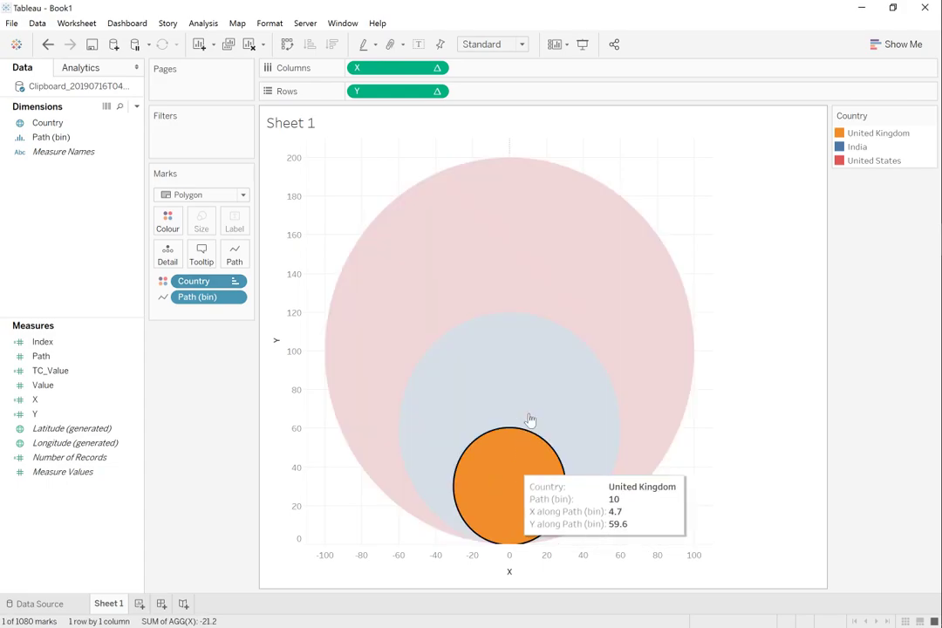
pyautogui.click(532, 381)
pyautogui.click(541, 261)
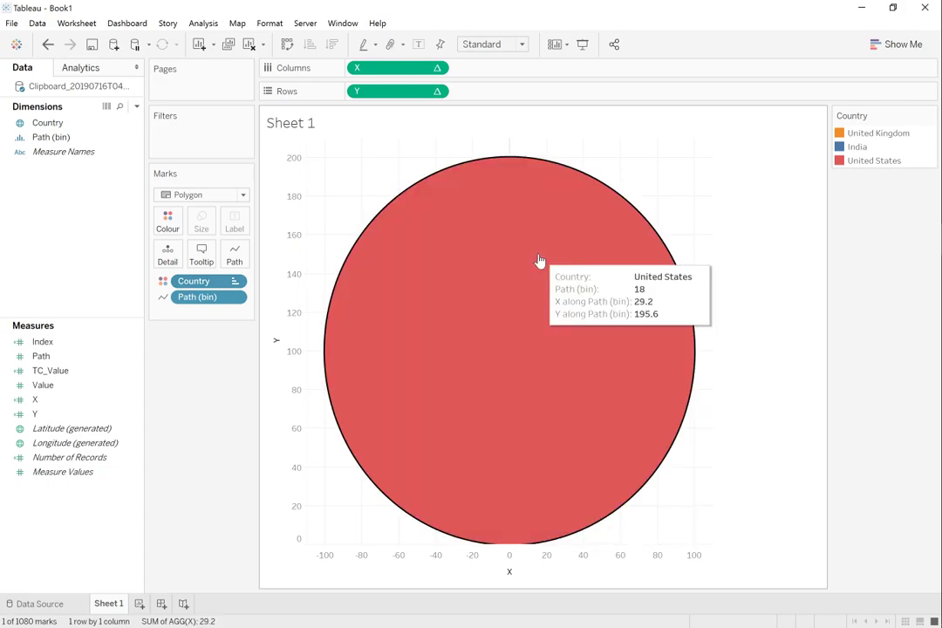
pyautogui.click(385, 180)
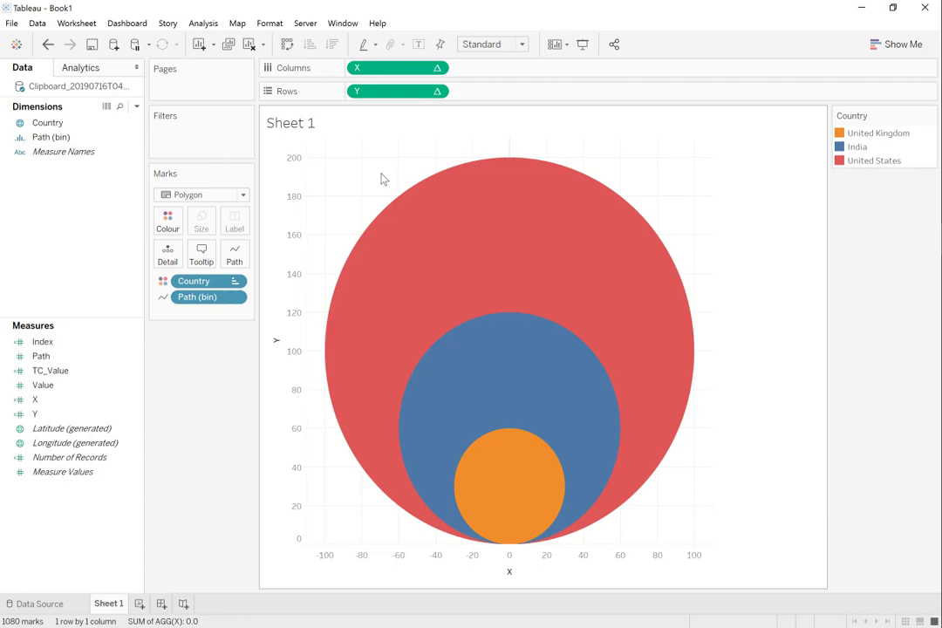
# Add TC_Value to the tooltip and check which field its table calculation computes along.
pyautogui.click(202, 255)
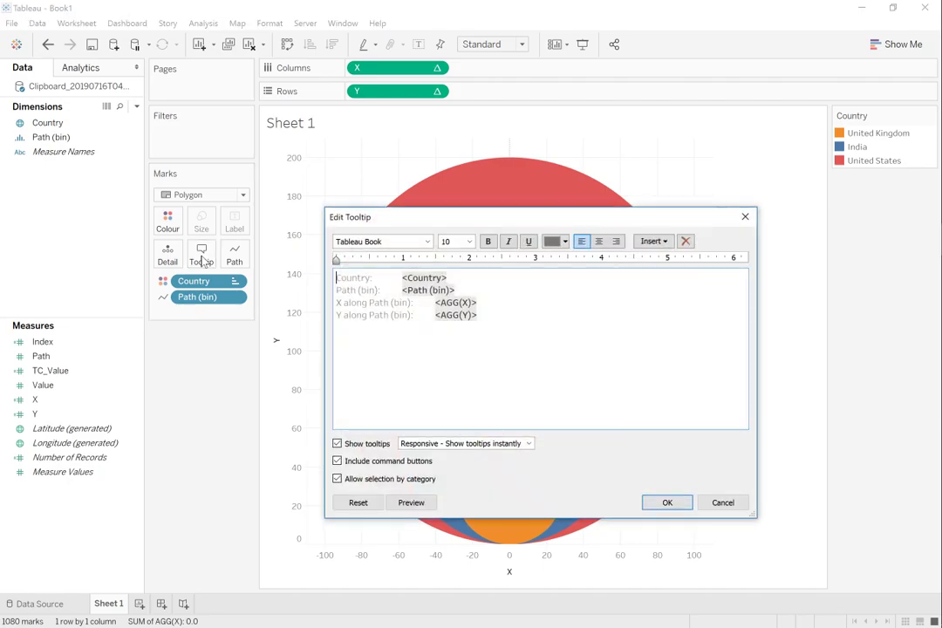
pyautogui.click(735, 504)
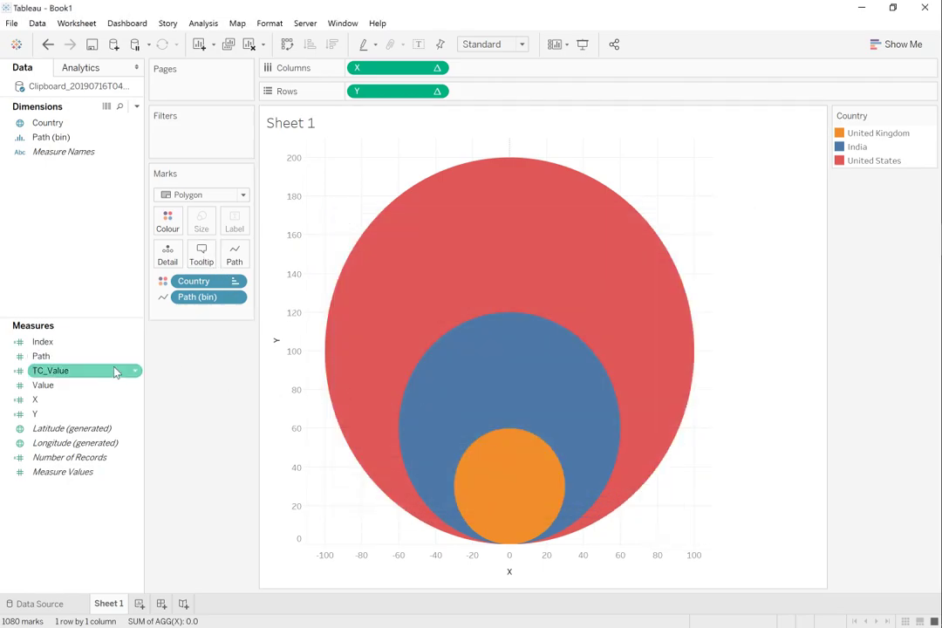
pyautogui.moveTo(61, 373); pyautogui.dragTo(198, 260)
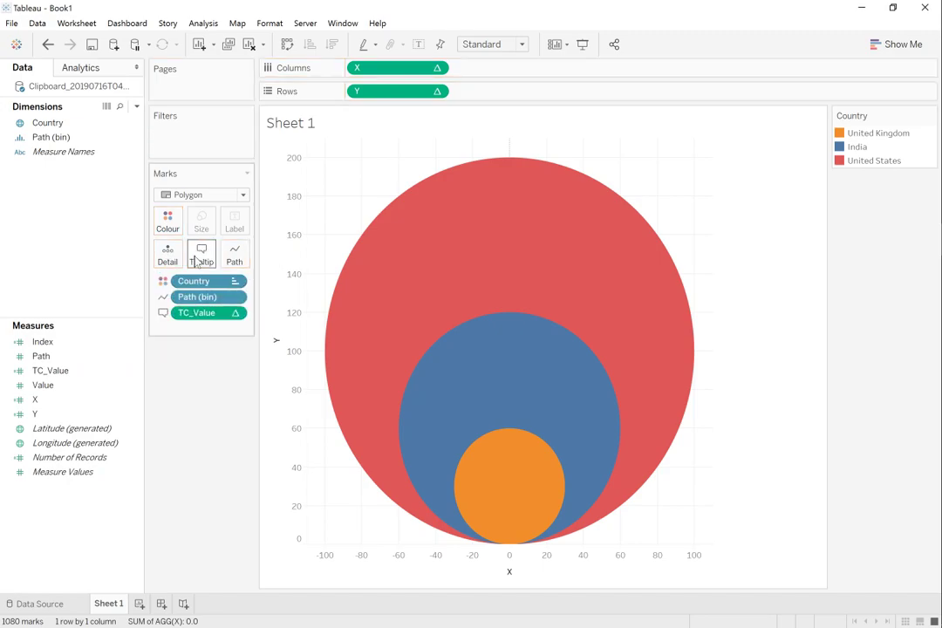
pyautogui.rightClick(200, 314)
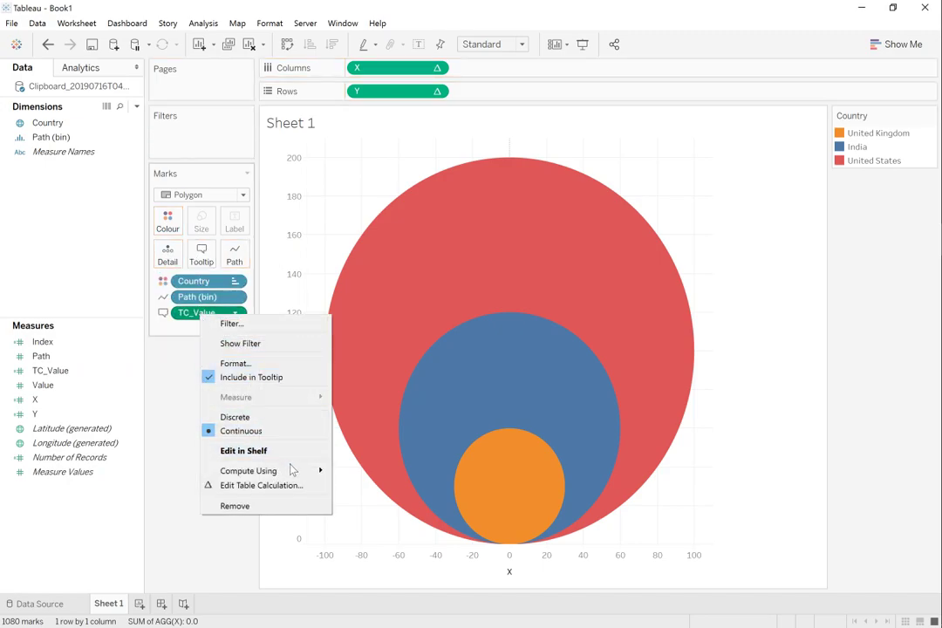
pyautogui.moveTo(292, 472)
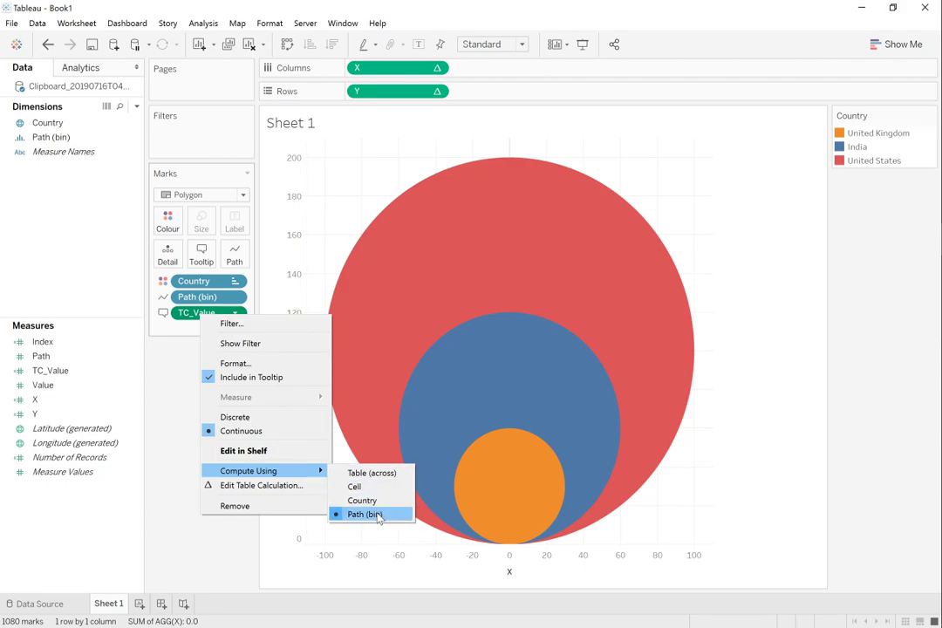
pyautogui.click(695, 223)
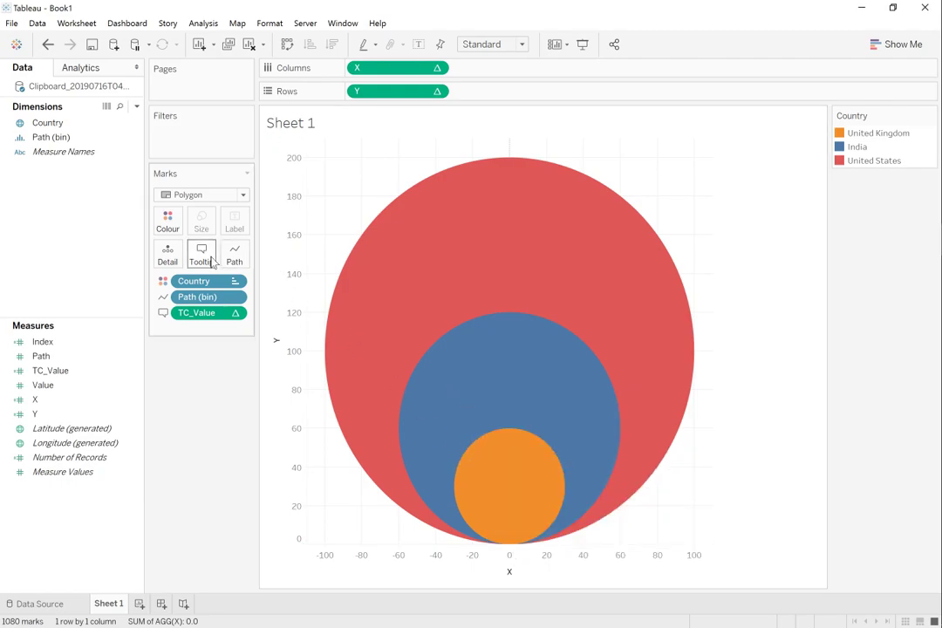
# Edit the tooltip to label TC_Value as "Value:", remove the Path (bin), X and Y lines, and save it.
pyautogui.click(202, 255)
pyautogui.moveTo(441, 327); pyautogui.dragTo(337, 327)
pyautogui.write('Value:  <AGG(TC_Value)>')
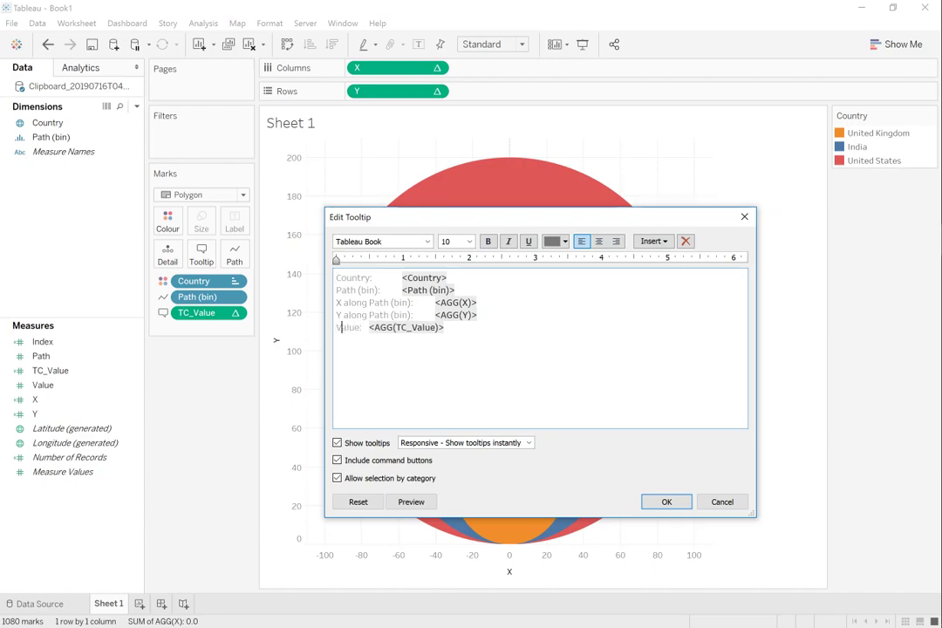
pyautogui.moveTo(336, 301); pyautogui.dragTo(478, 315)
pyautogui.hotkey('shift', 'Up')
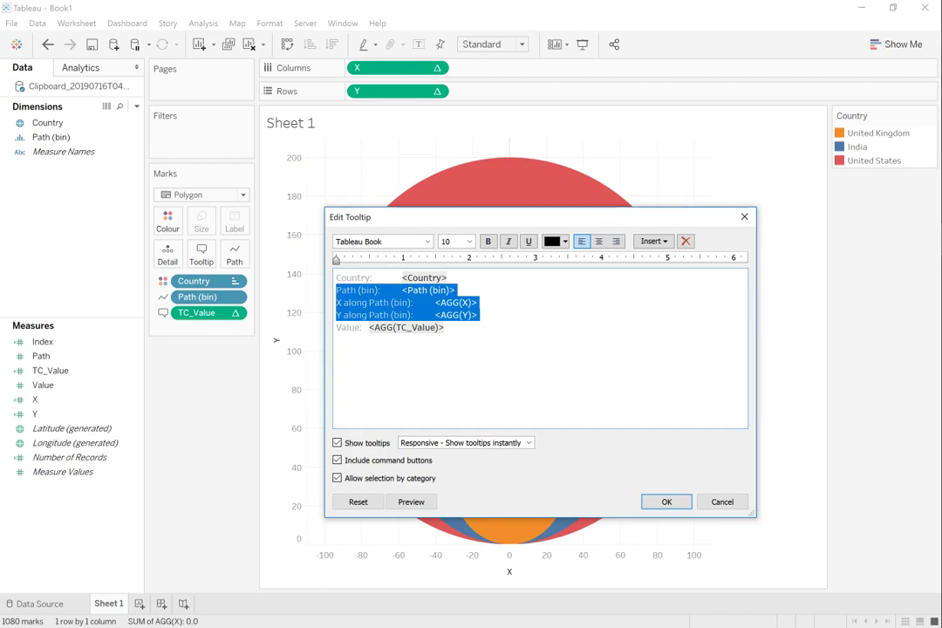
pyautogui.press('Delete')
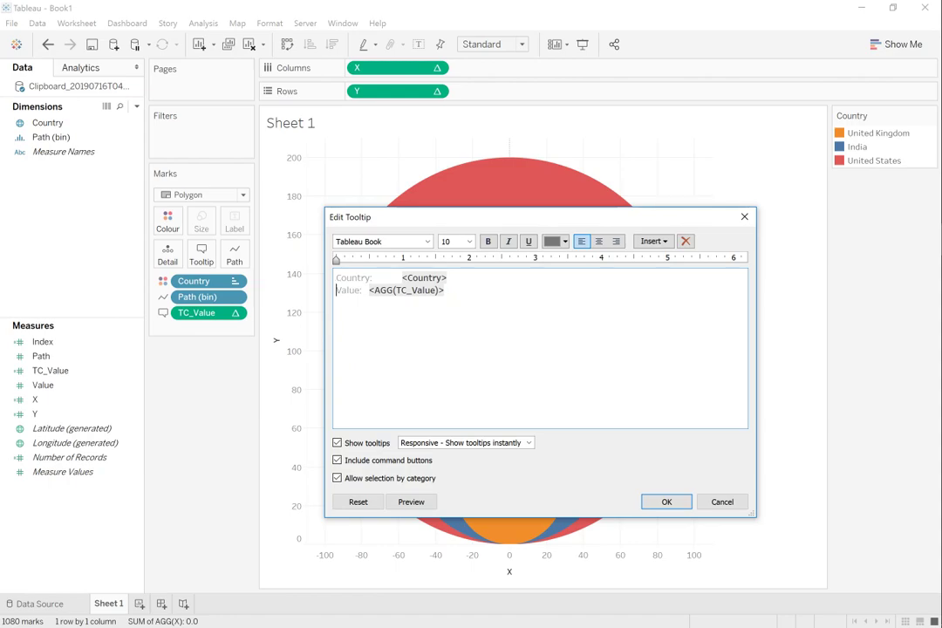
pyautogui.click(666, 502)
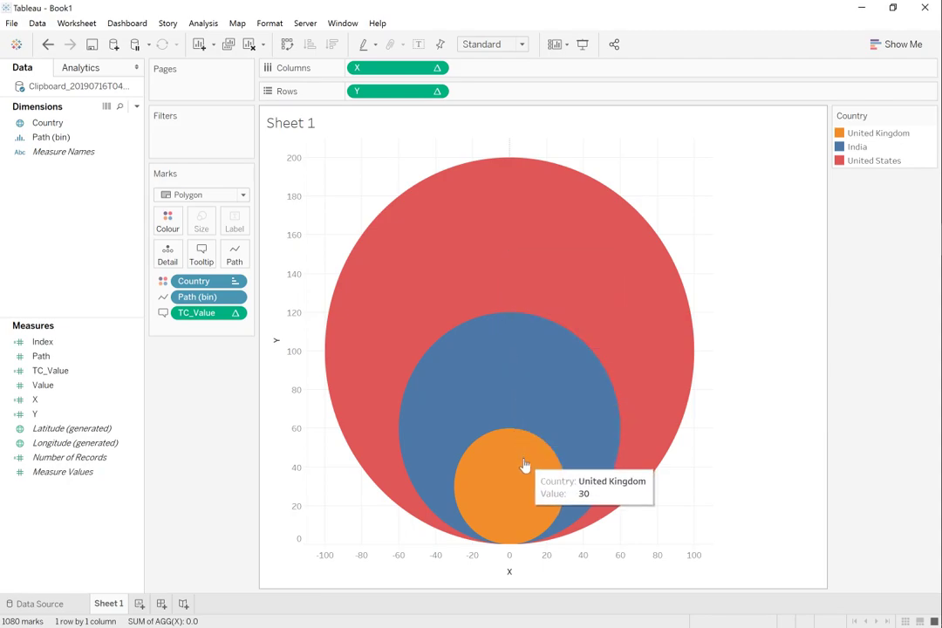
# Format the sheet's lines, setting grid lines, zero lines, axis rulers and axis ticks to None.
pyautogui.rightClick(354, 178)
pyautogui.click(392, 232)
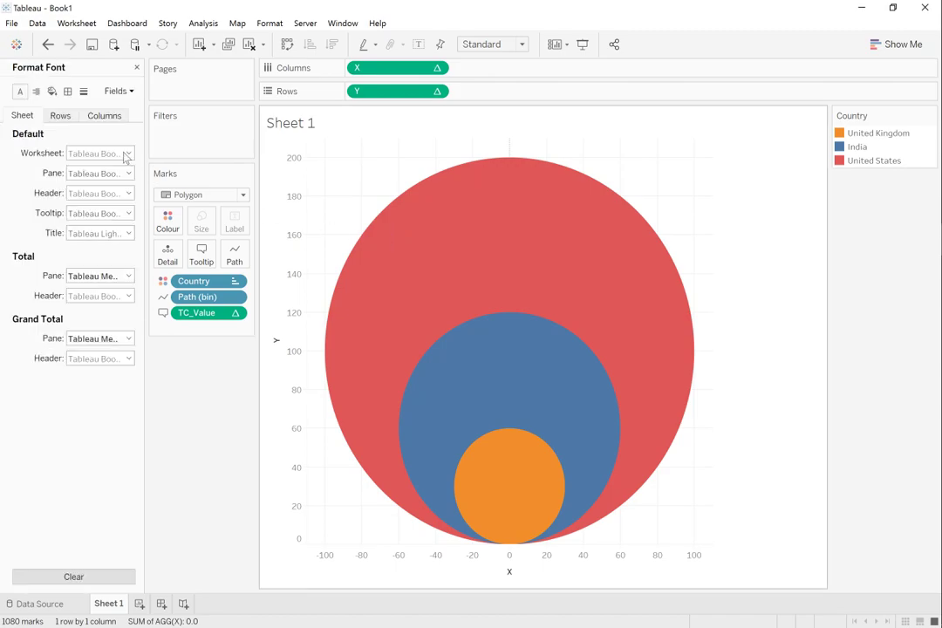
pyautogui.click(68, 92)
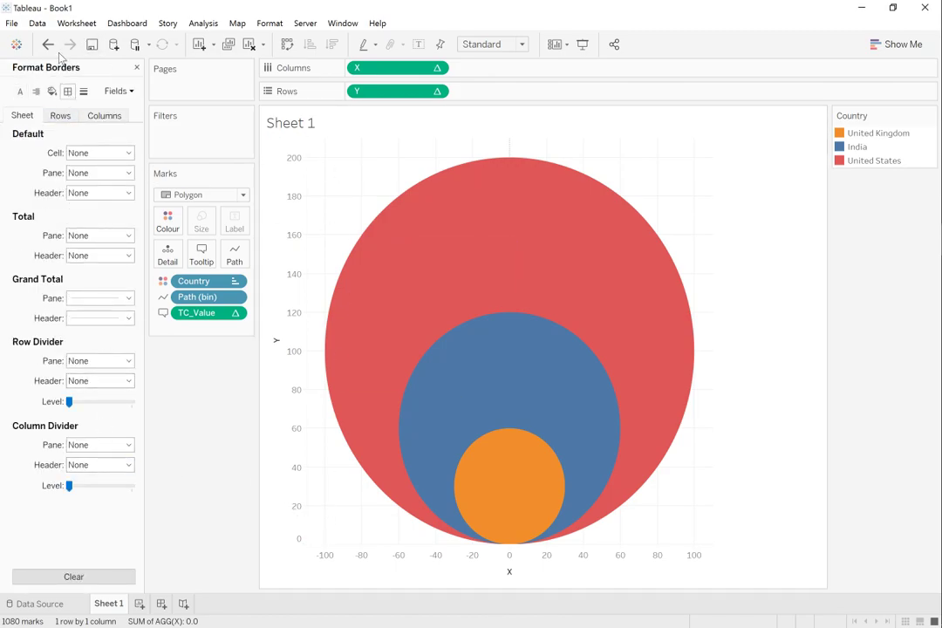
pyautogui.click(84, 91)
pyautogui.click(103, 155)
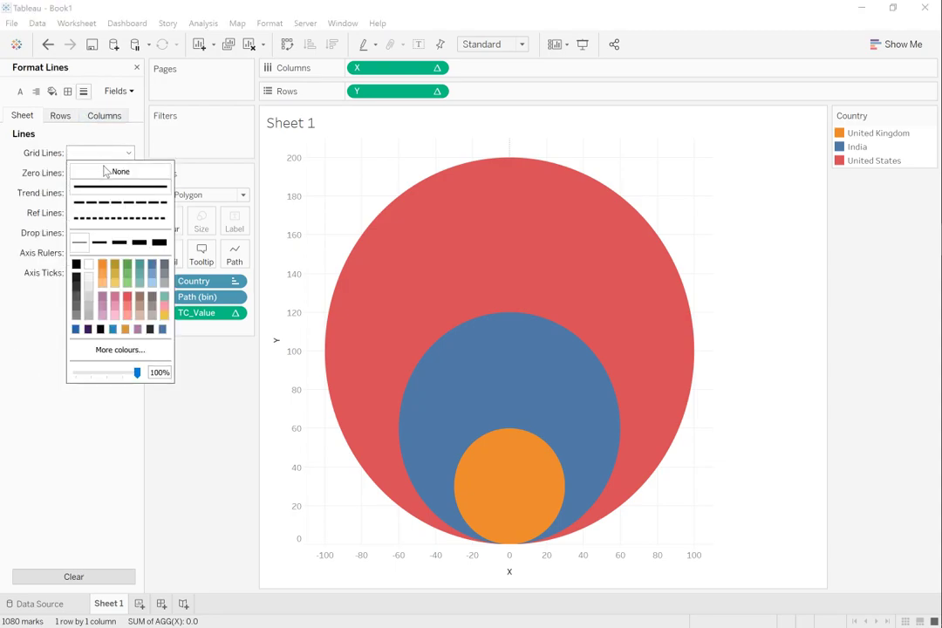
pyautogui.click(56, 178)
pyautogui.click(87, 173)
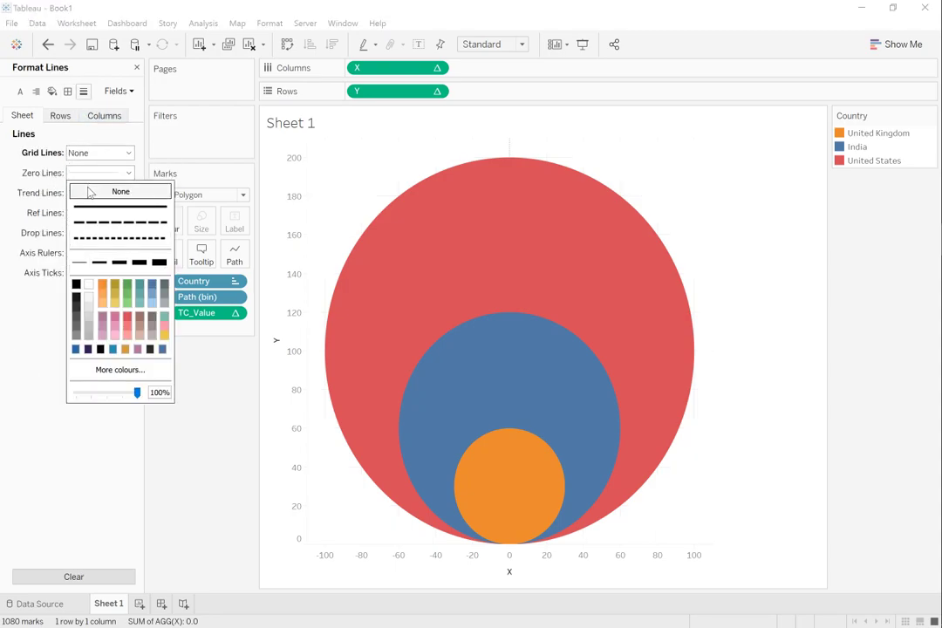
pyautogui.click(85, 195)
pyautogui.click(81, 274)
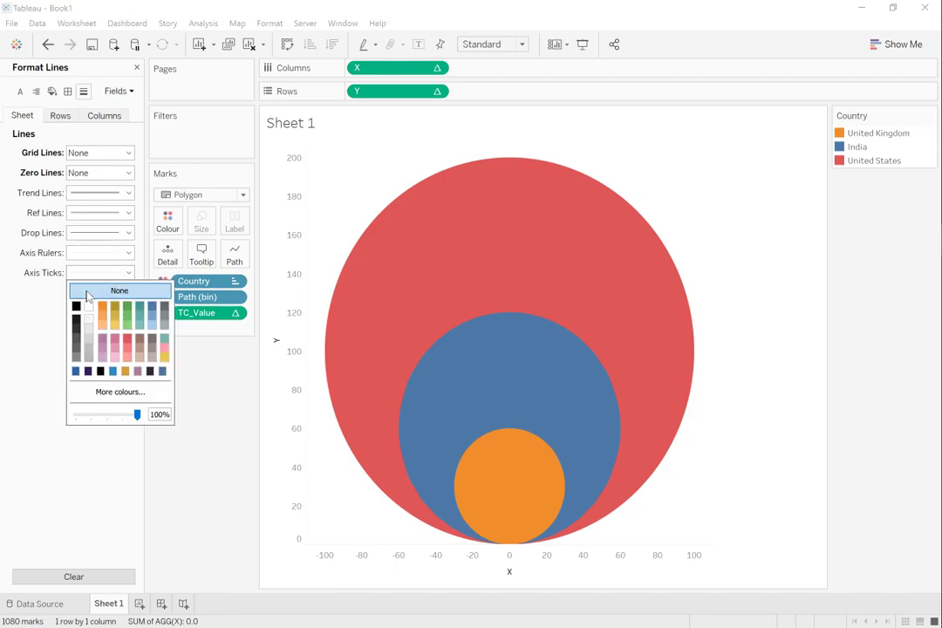
pyautogui.click(76, 295)
pyautogui.click(91, 253)
pyautogui.click(96, 271)
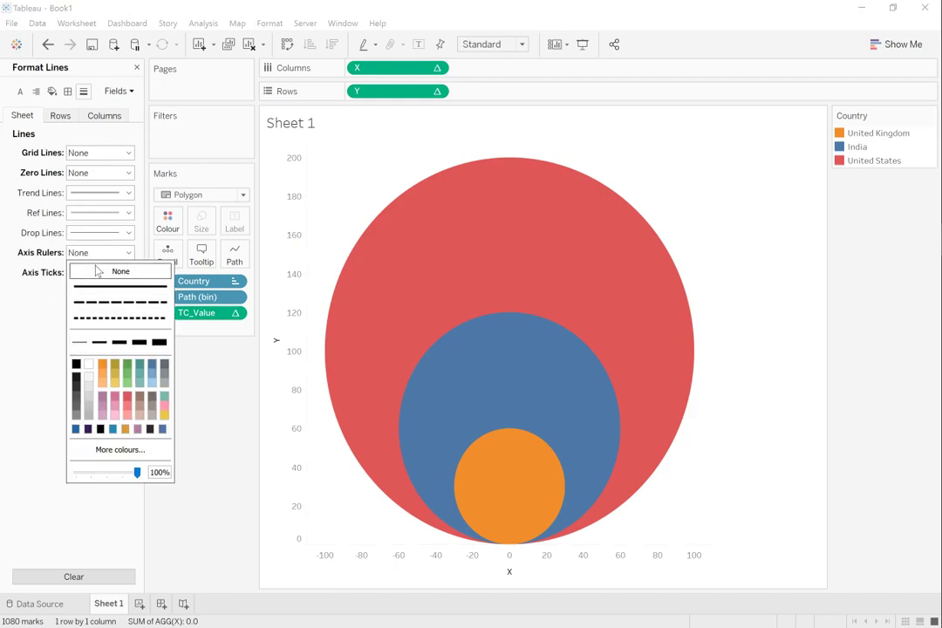
# Hide the headers of the Y and X axes.
pyautogui.rightClick(297, 248)
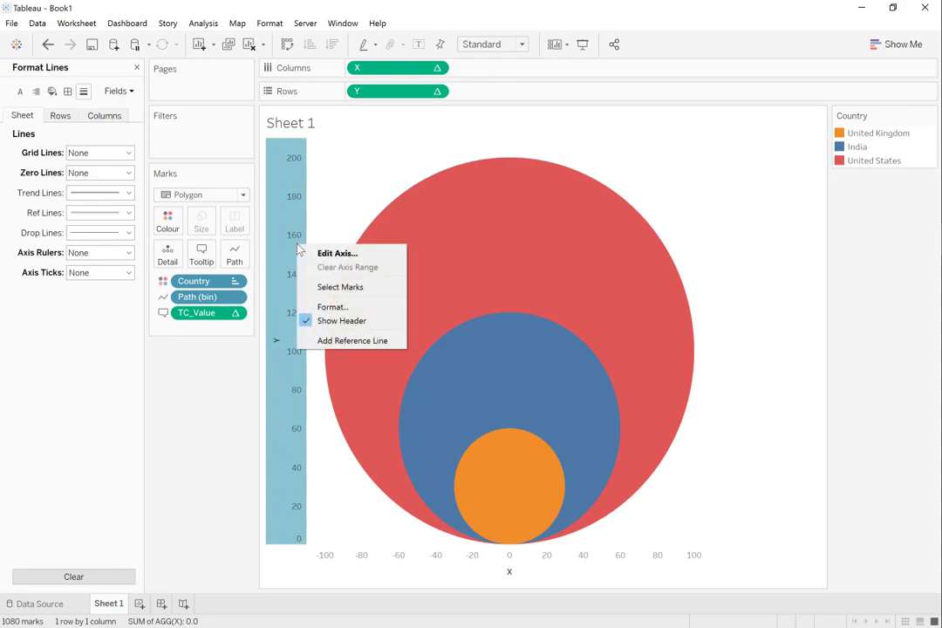
pyautogui.click(320, 322)
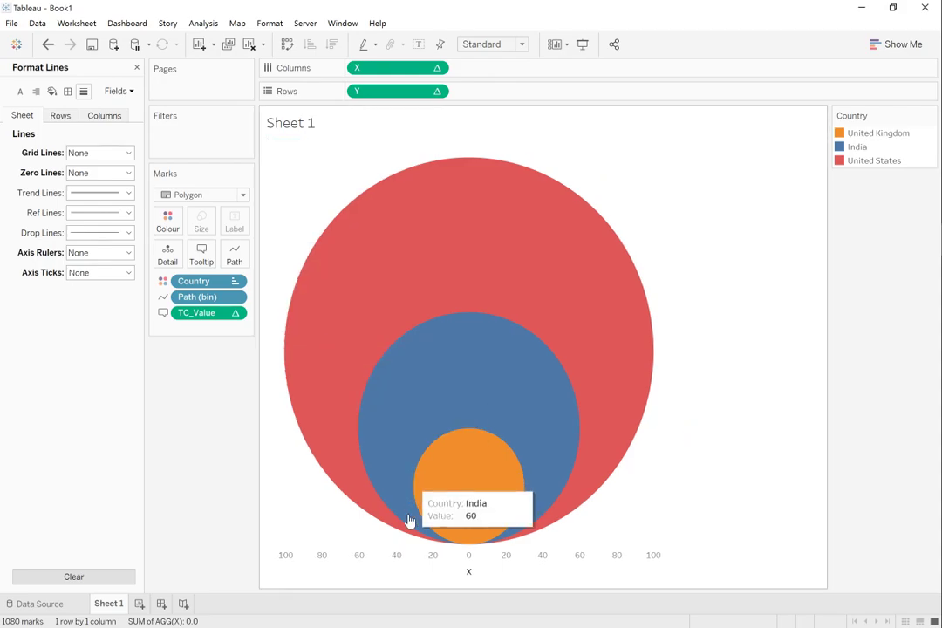
pyautogui.rightClick(381, 558)
pyautogui.click(416, 532)
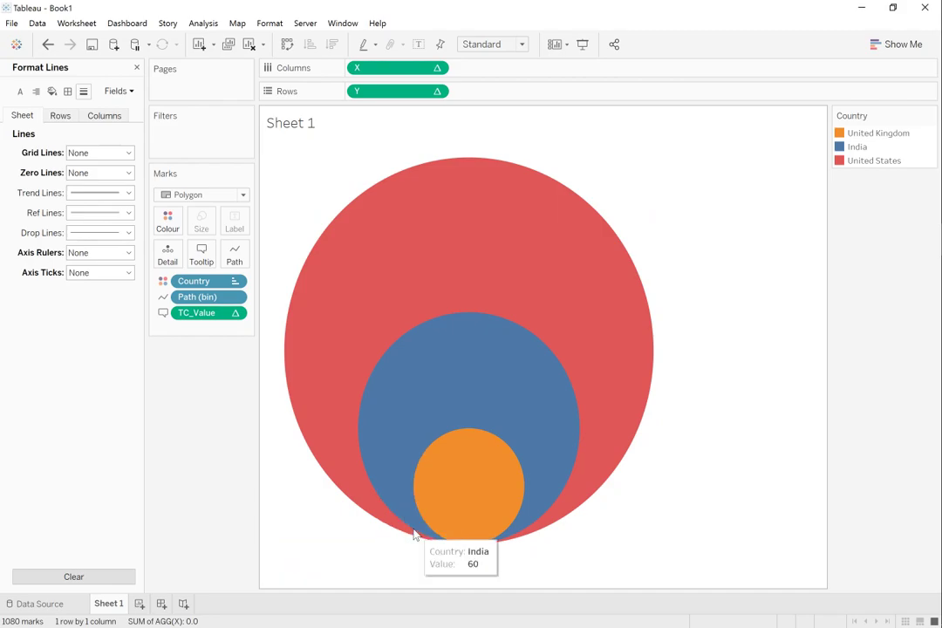
# Give the circles a white border and set their colour opacity to 60%.
pyautogui.click(176, 224)
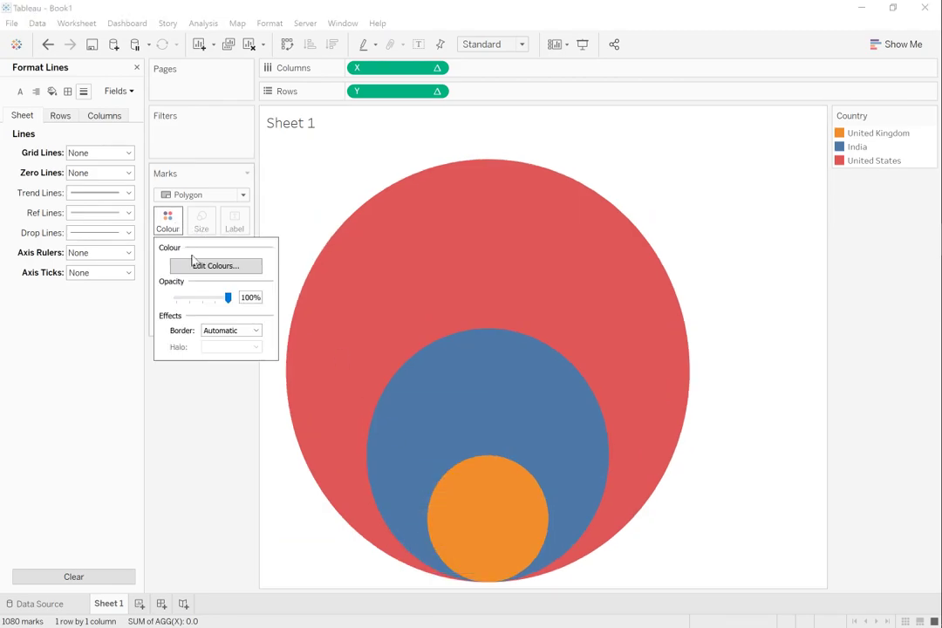
pyautogui.click(233, 330)
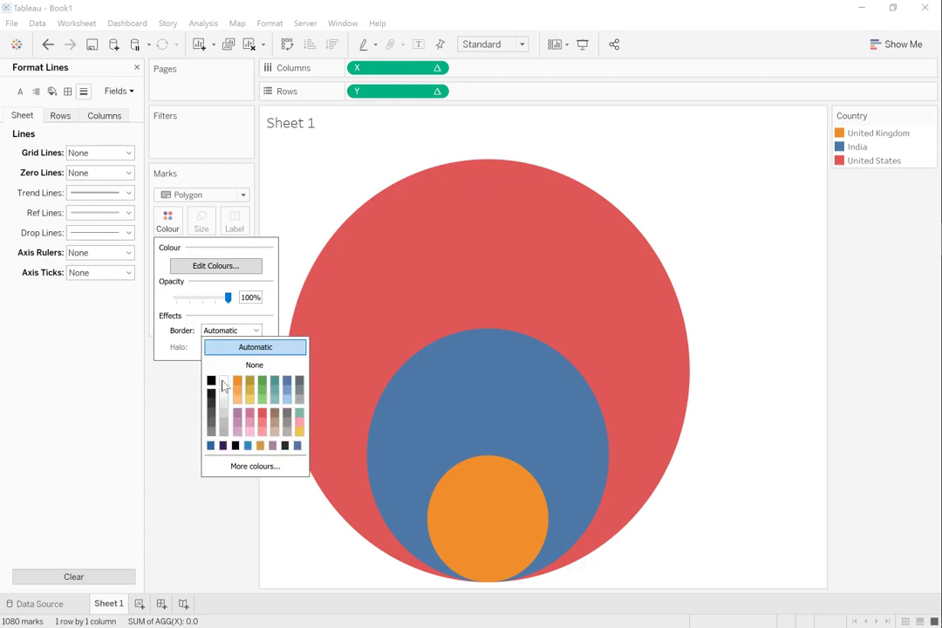
pyautogui.moveTo(228, 298); pyautogui.dragTo(209, 302)
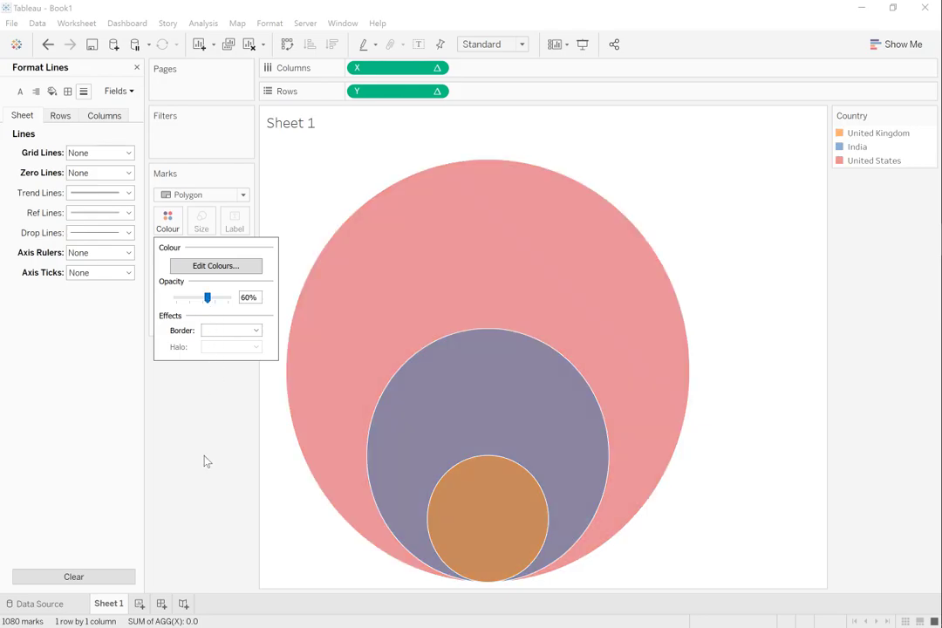
pyautogui.moveTo(491, 506)
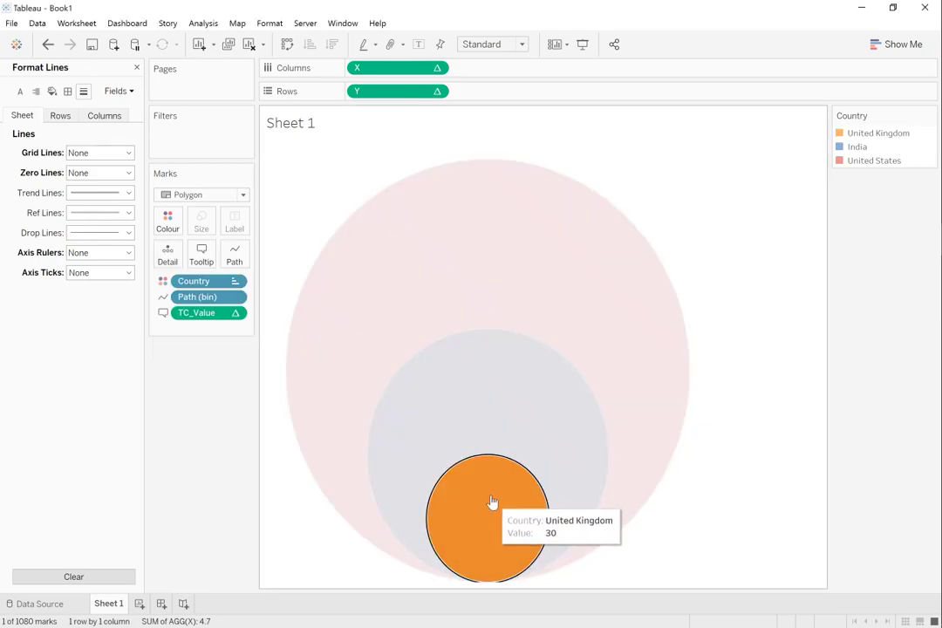
pyautogui.moveTo(524, 288)
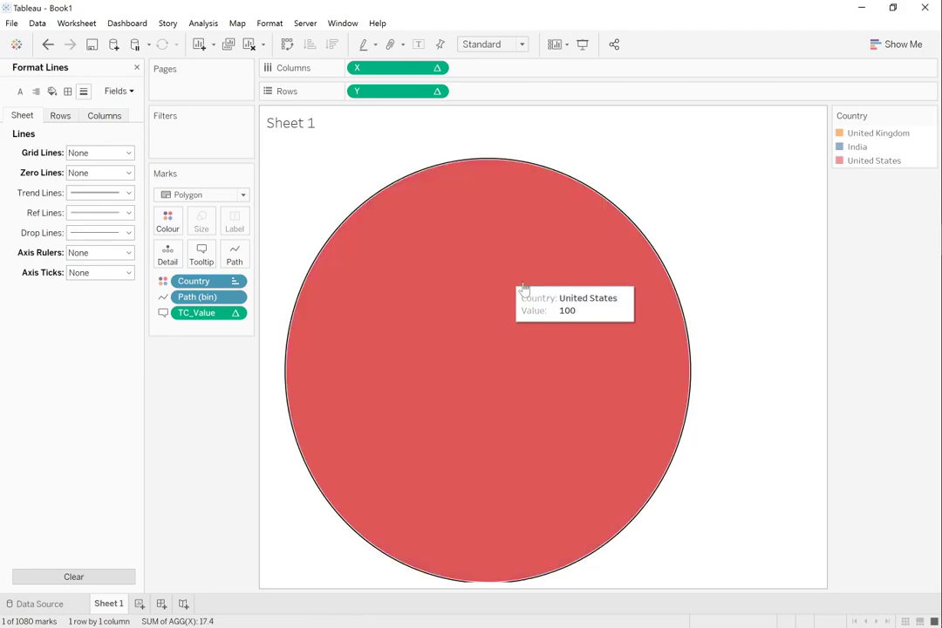
# Deselect the United States circle and set the colour opacity of the circles to 80%.
pyautogui.click(733, 238)
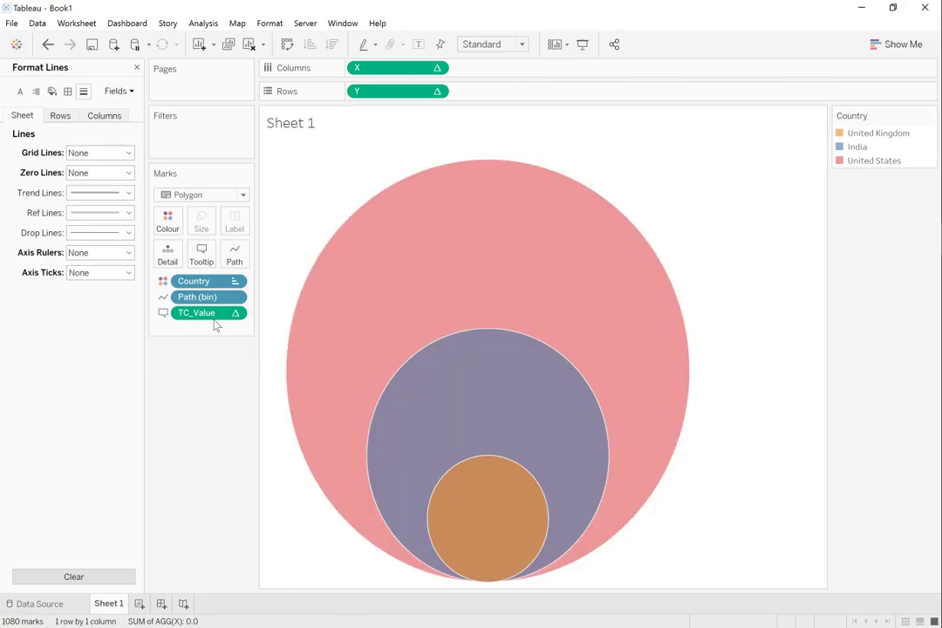
pyautogui.click(168, 220)
pyautogui.moveTo(207, 298); pyautogui.dragTo(218, 305)
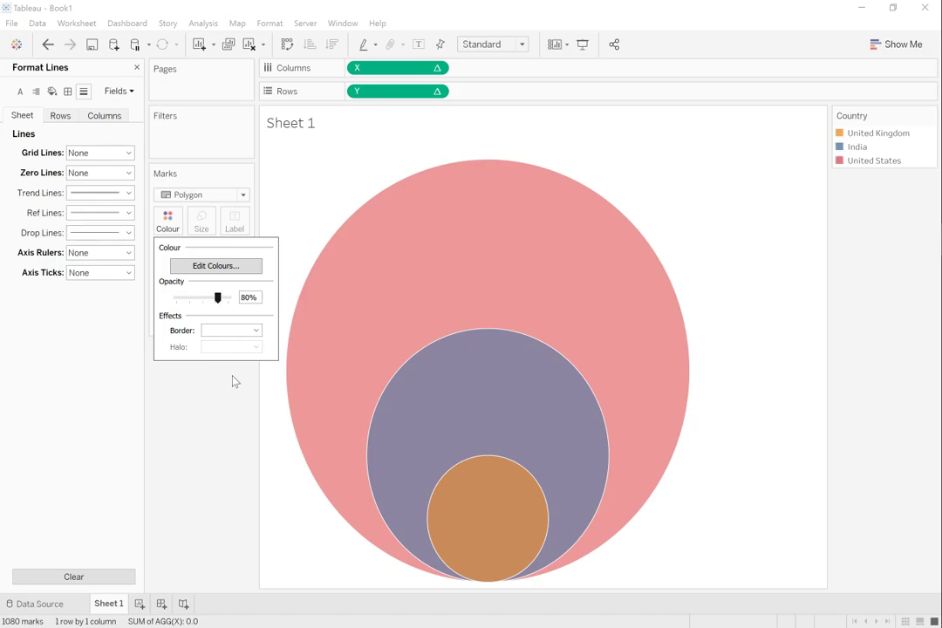
pyautogui.click(233, 410)
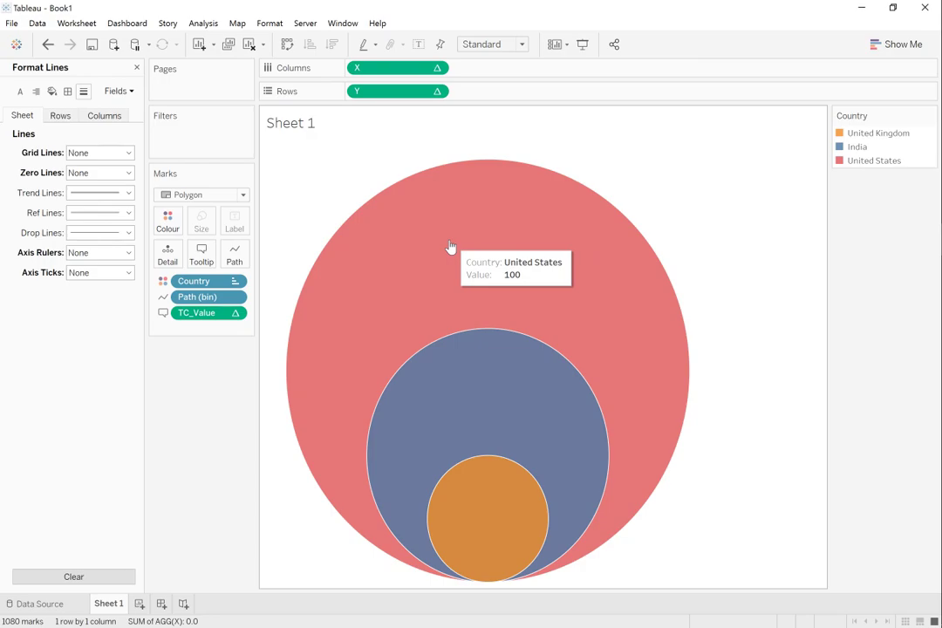
# Create a new dashboard, set its objects to floating and place Sheet 1 near the canvas's upper-left corner.
pyautogui.click(161, 604)
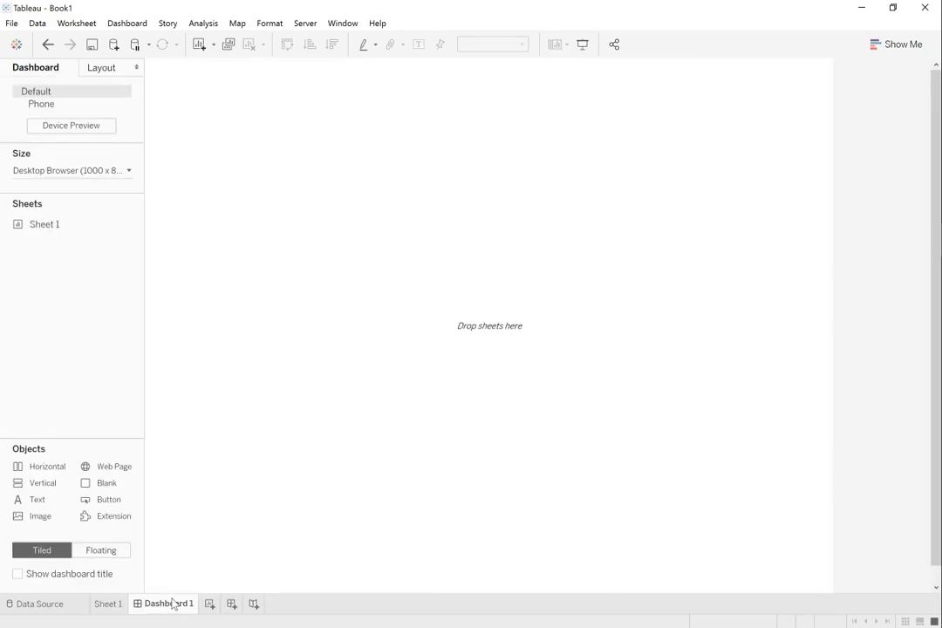
pyautogui.click(120, 552)
pyautogui.moveTo(44, 229); pyautogui.dragTo(205, 109)
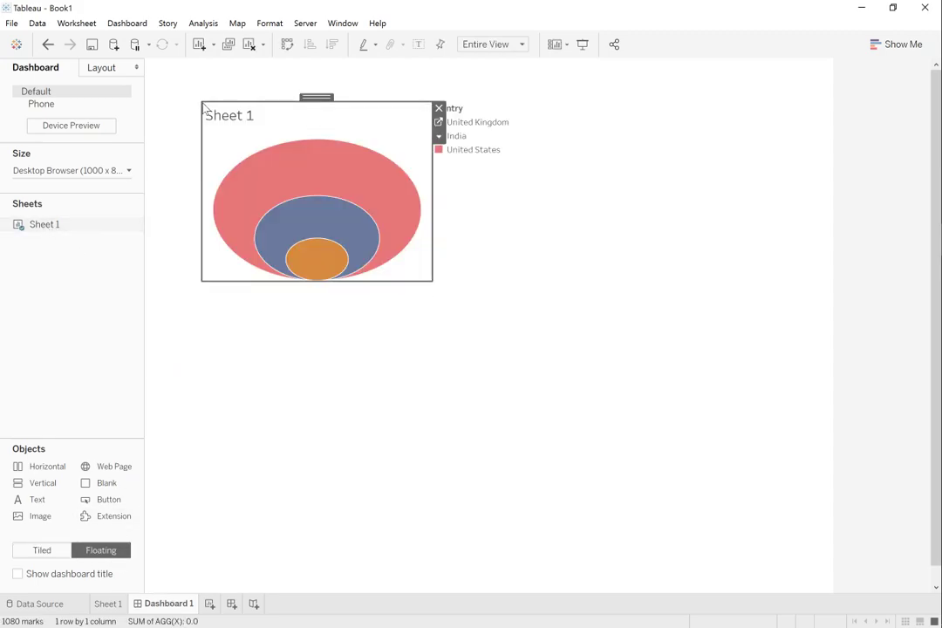
# Hide the Sheet 1 title on the dashboard and remove the Country colour legend.
pyautogui.rightClick(243, 117)
pyautogui.press('Escape')
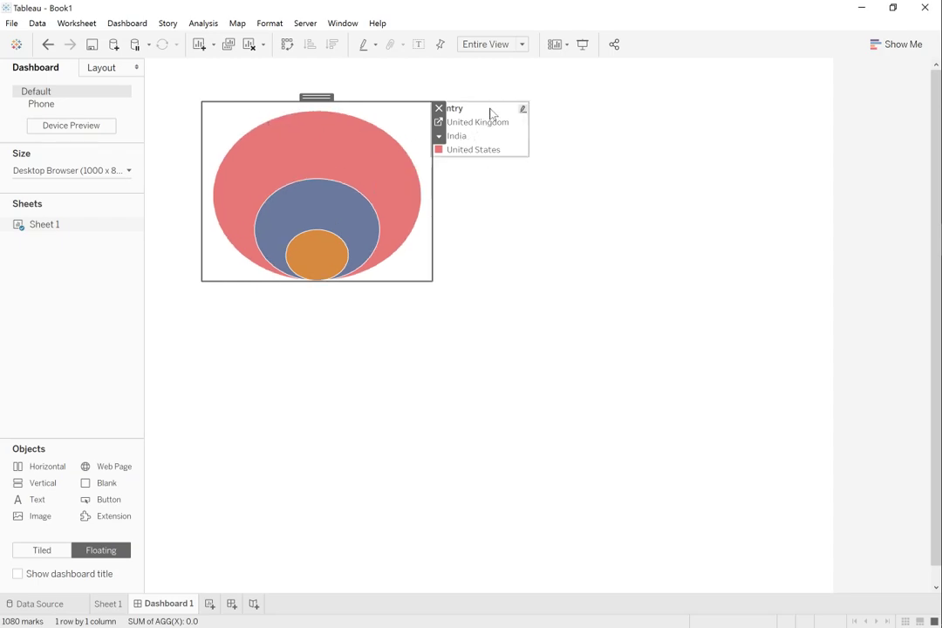
pyautogui.click(491, 122)
pyautogui.click(534, 107)
pyautogui.click(419, 185)
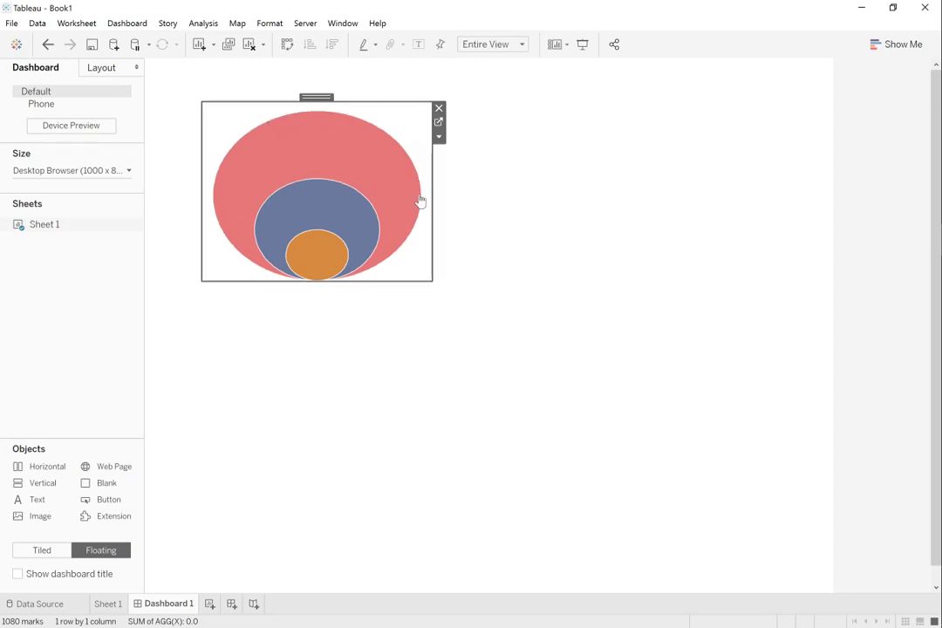
# Shrink the floating chart to a small, nearly square icon and check the tooltip of the United States circle.
pyautogui.moveTo(429, 288); pyautogui.dragTo(263, 168)
pyautogui.click(317, 217)
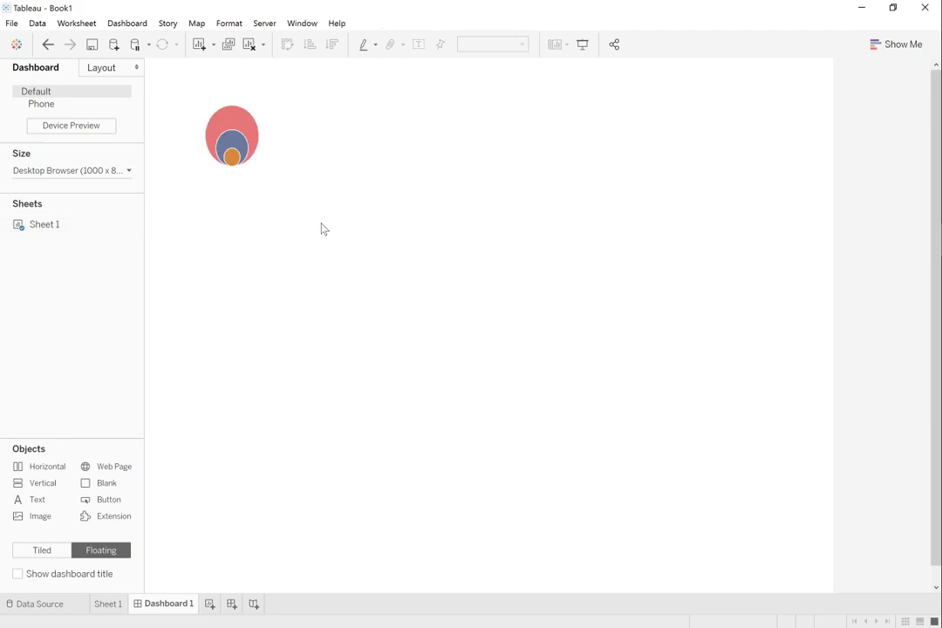
pyautogui.click(239, 124)
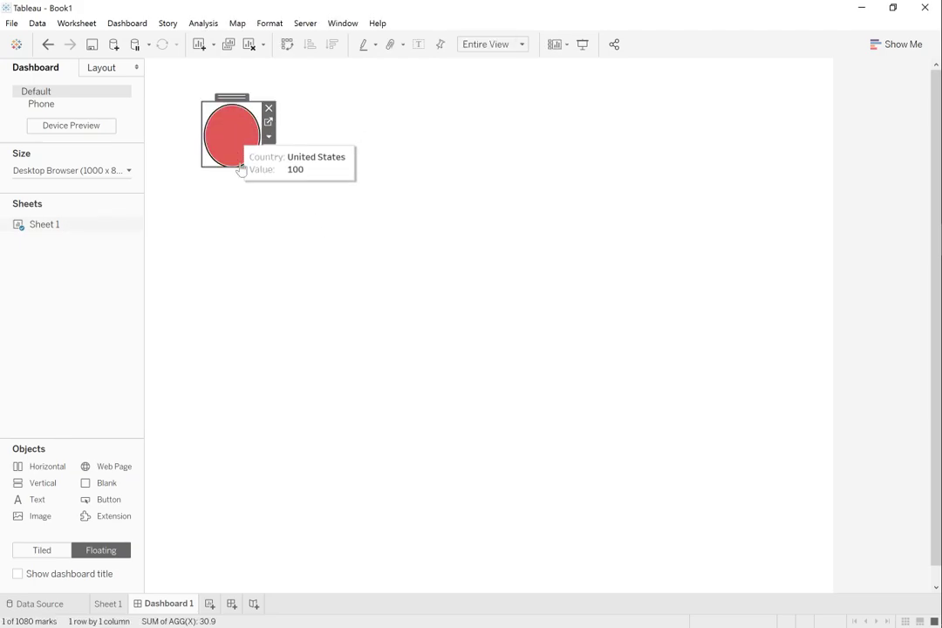
pyautogui.click(262, 204)
pyautogui.click(239, 127)
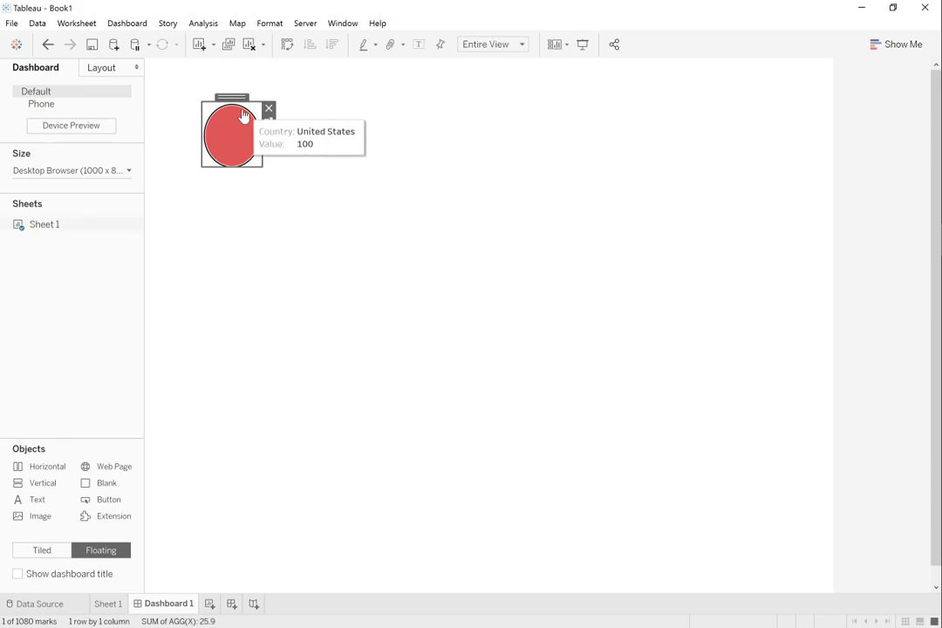
pyautogui.click(259, 110)
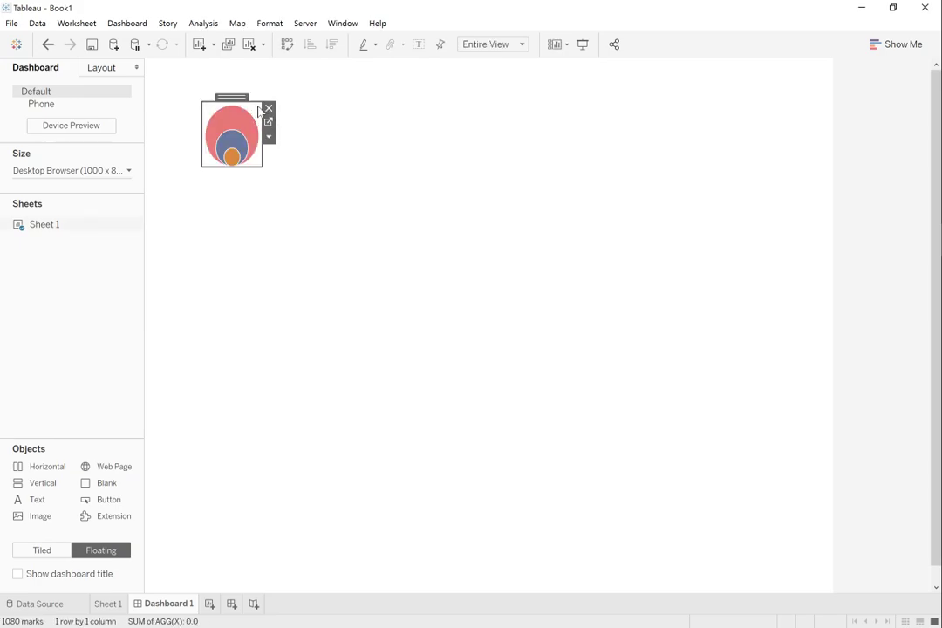